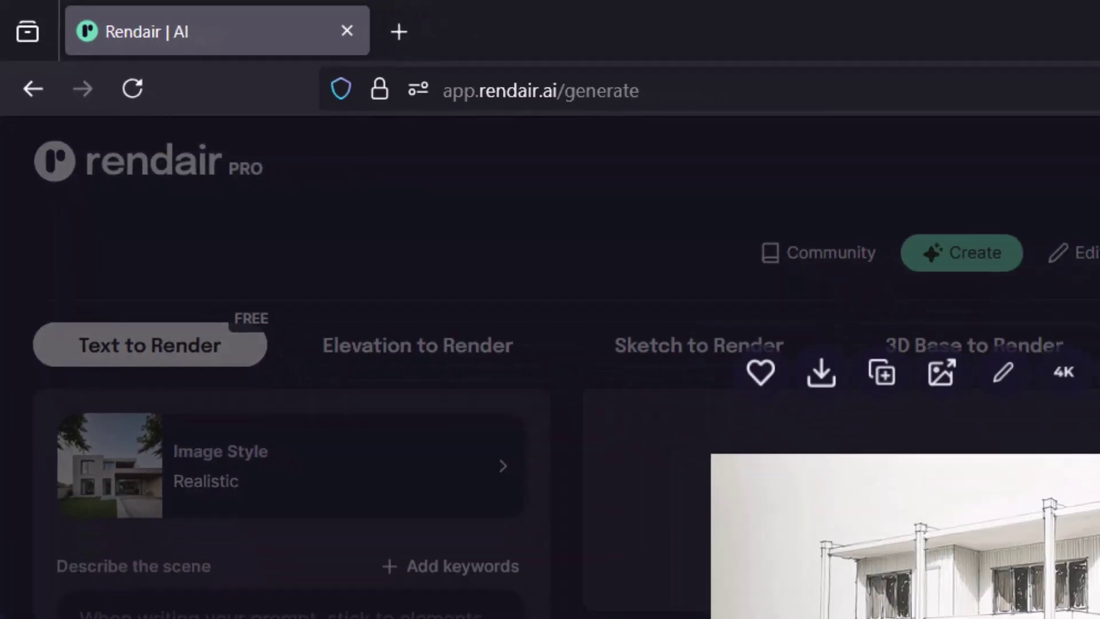
- Switch to SketchUp and look over the two-storey villa model and the available export option
{"action": "left_click", "coordinate": [1008, 596]}
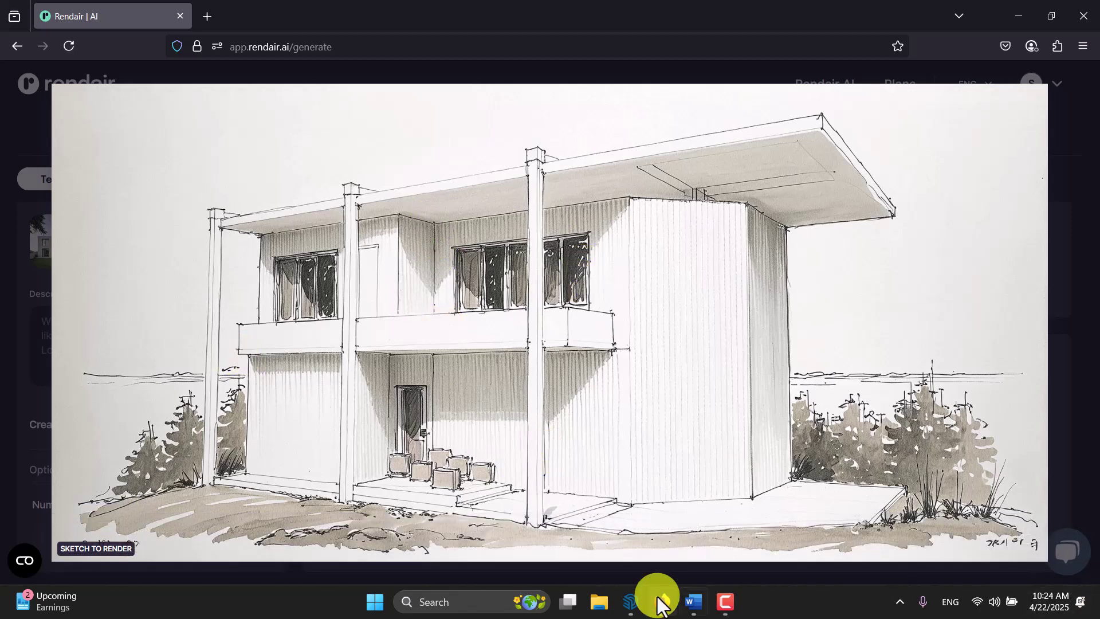
{"action": "left_click", "coordinate": [632, 600]}
{"action": "scroll", "coordinate": [447, 292], "scroll_direction": "down", "scroll_amount": 3}
{"action": "middle_click_drag", "start_coordinate": [464, 319], "coordinate": [523, 245]}
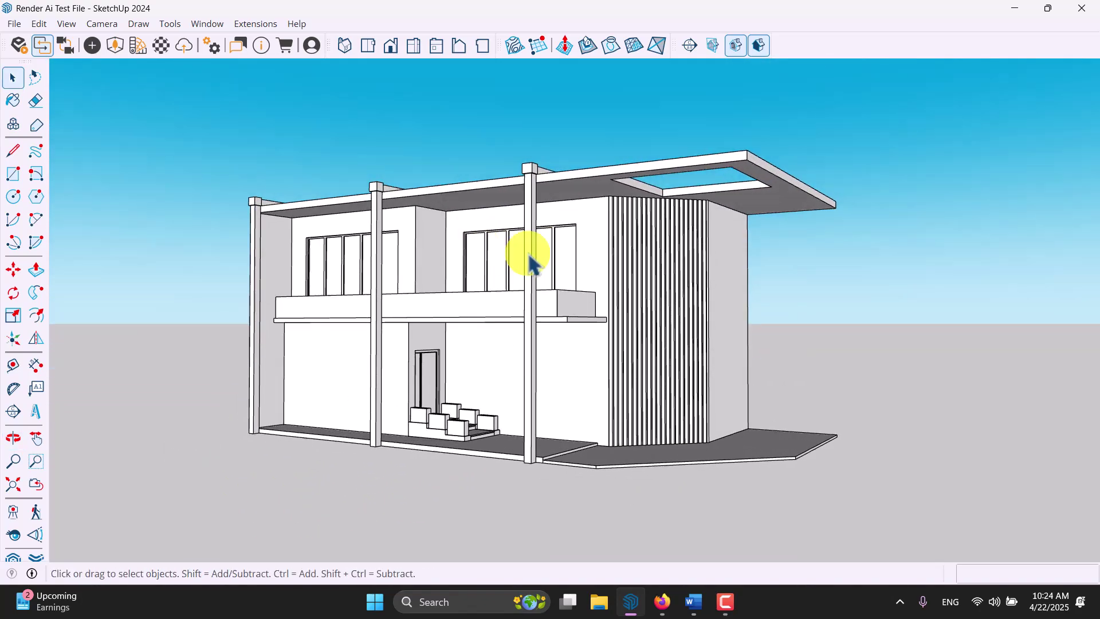
{"action": "scroll", "coordinate": [533, 250], "scroll_direction": "up", "scroll_amount": 2}
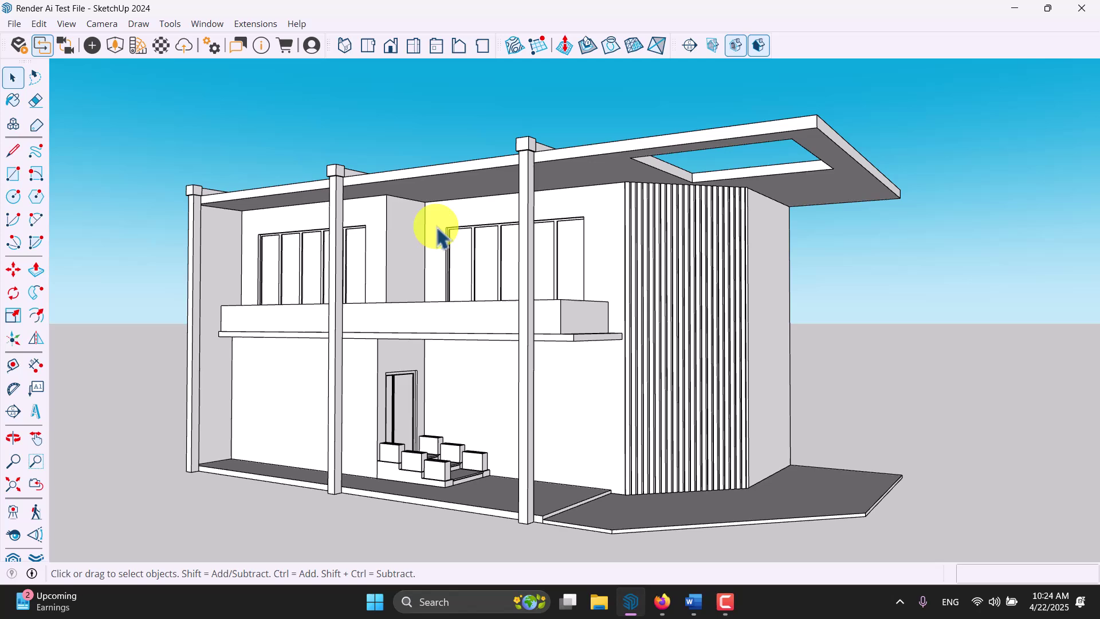
{"action": "left_click", "coordinate": [10, 23]}
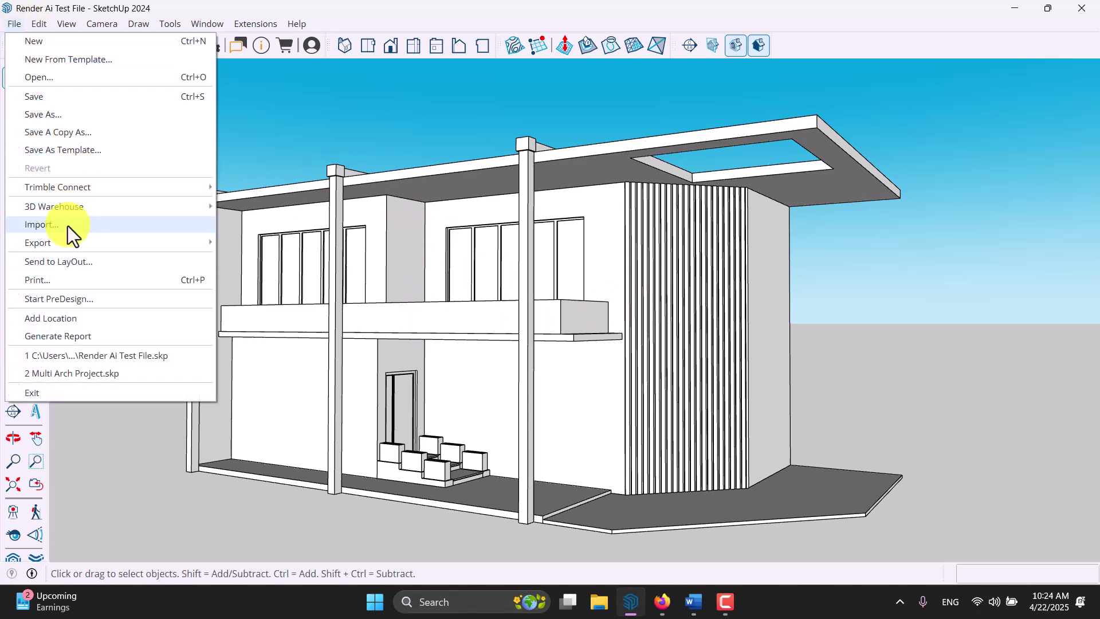
{"action": "mouse_move", "coordinate": [59, 239]}
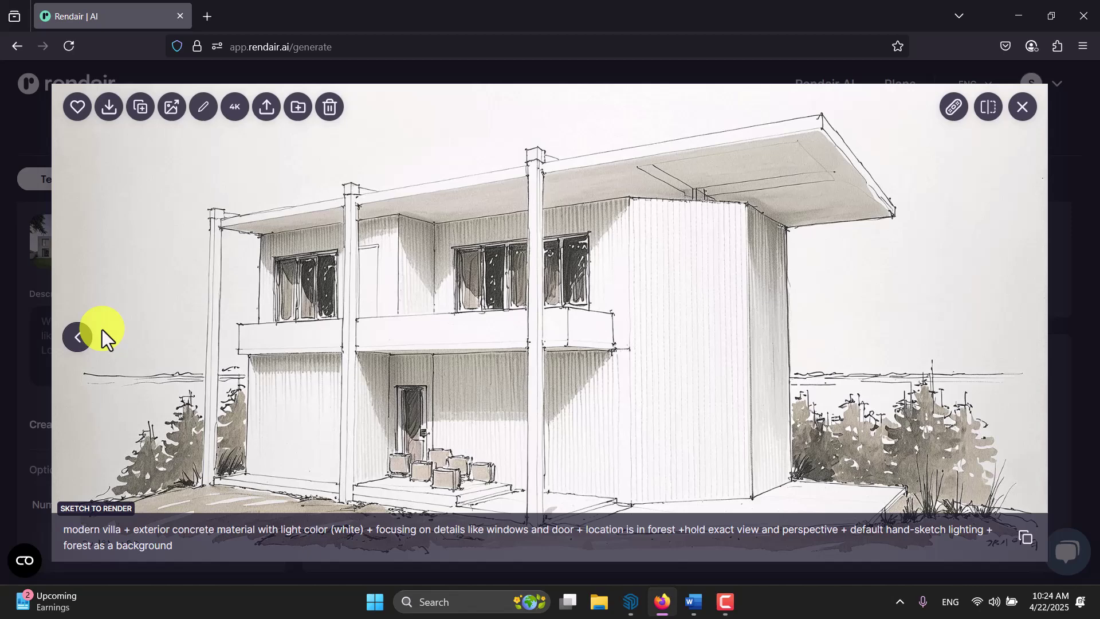
- Return to Rendair, view the realistic villa render and close the enlarged preview
{"action": "left_click", "coordinate": [76, 340]}
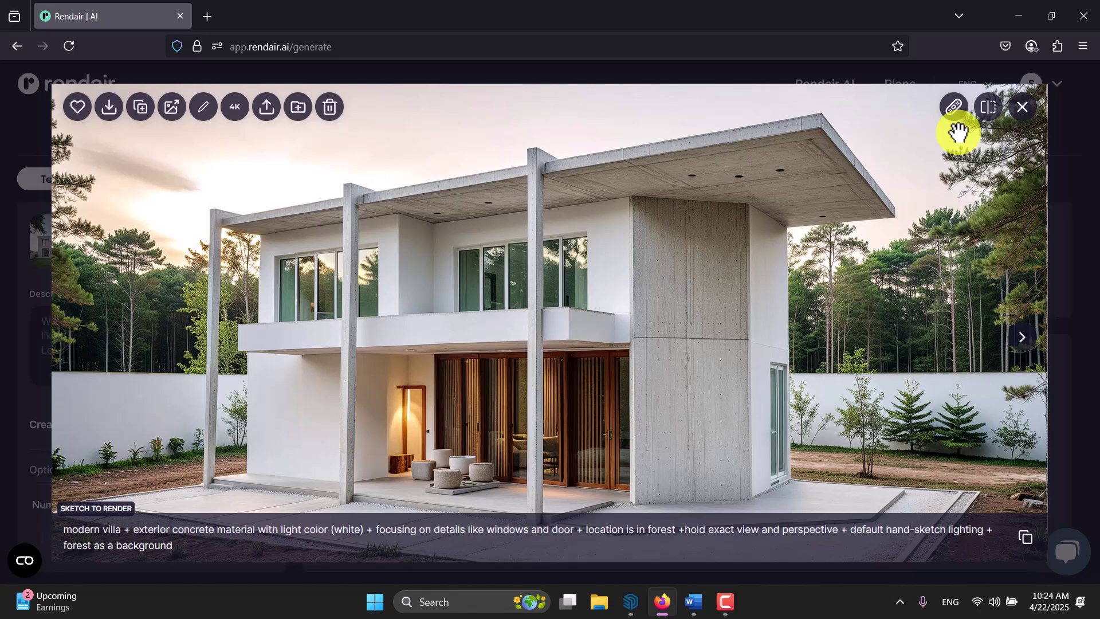
{"action": "left_click", "coordinate": [1034, 117]}
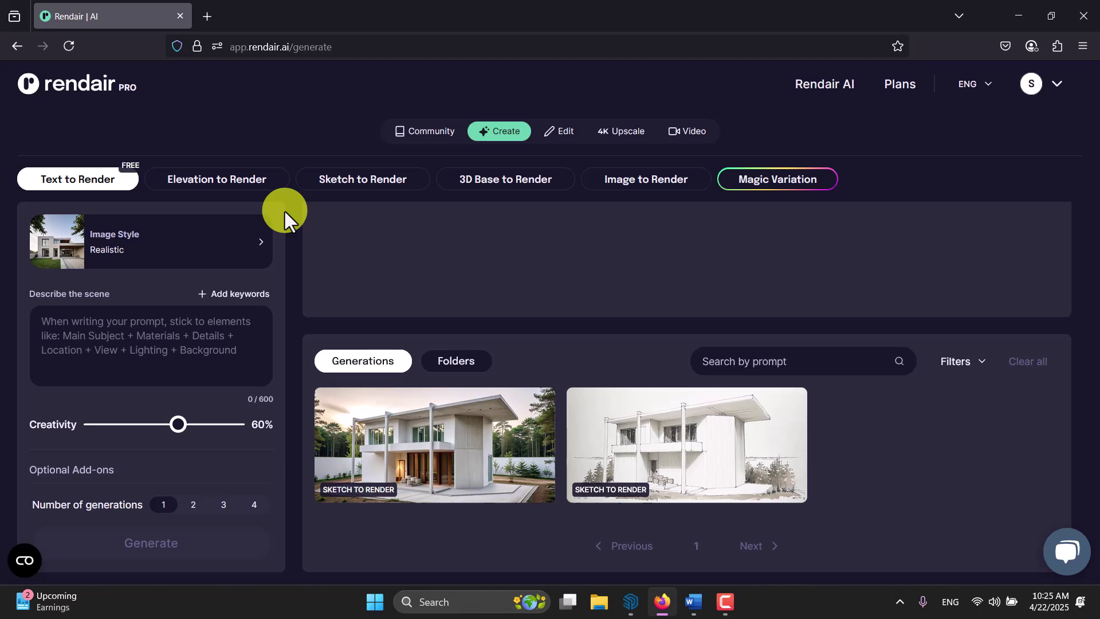
- Examine the descriptions of the available creation modes, from Text to Render through Magic Variation
{"action": "mouse_move", "coordinate": [71, 192]}
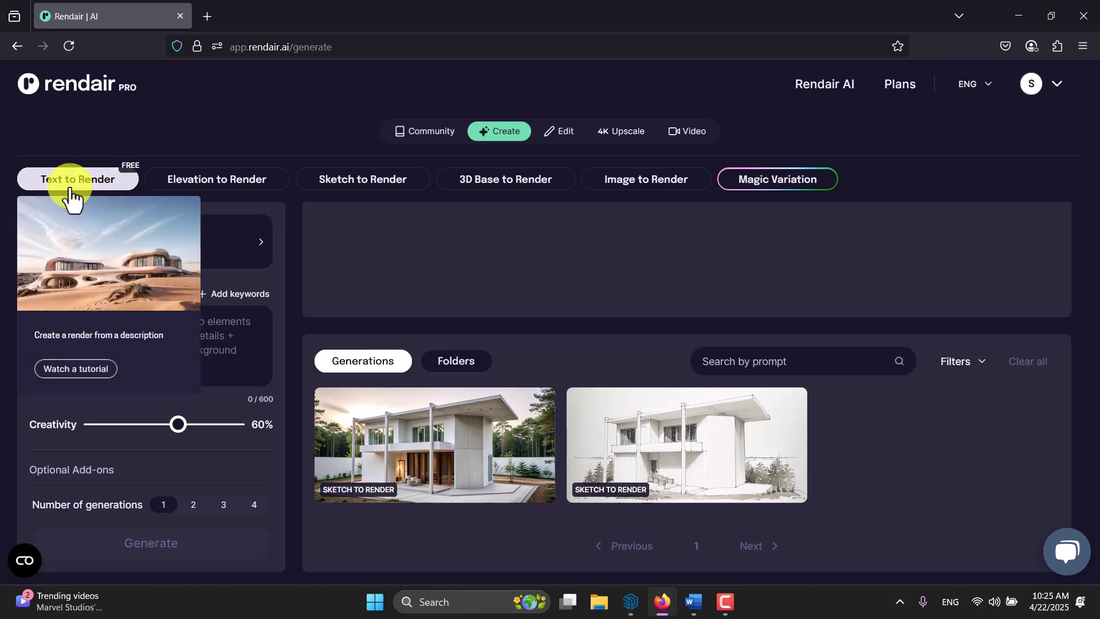
{"action": "mouse_move", "coordinate": [201, 182]}
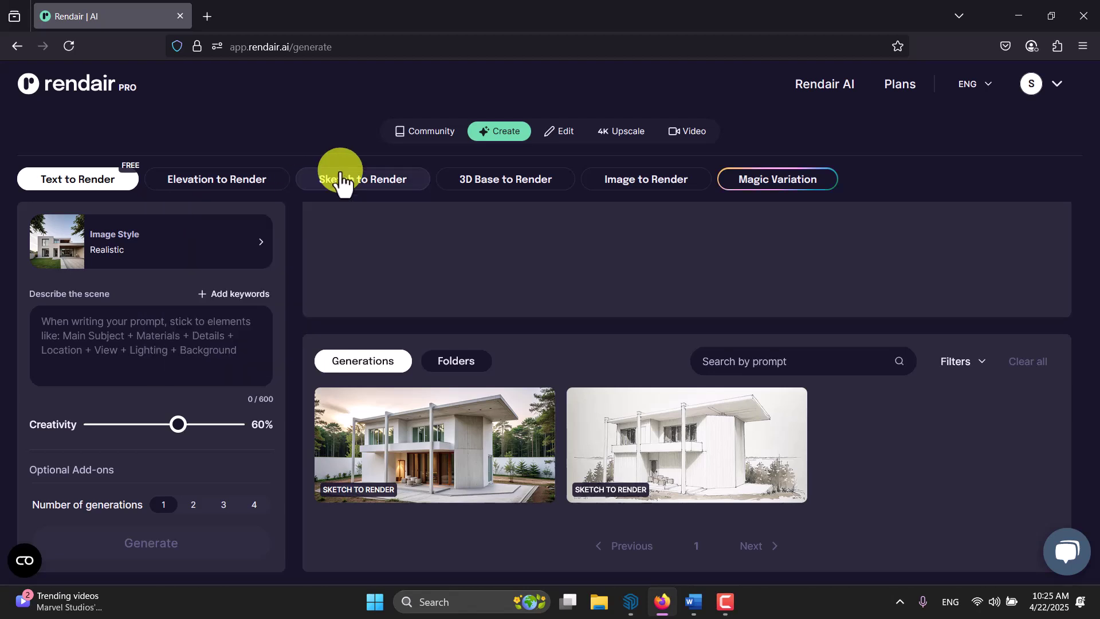
{"action": "mouse_move", "coordinate": [347, 180]}
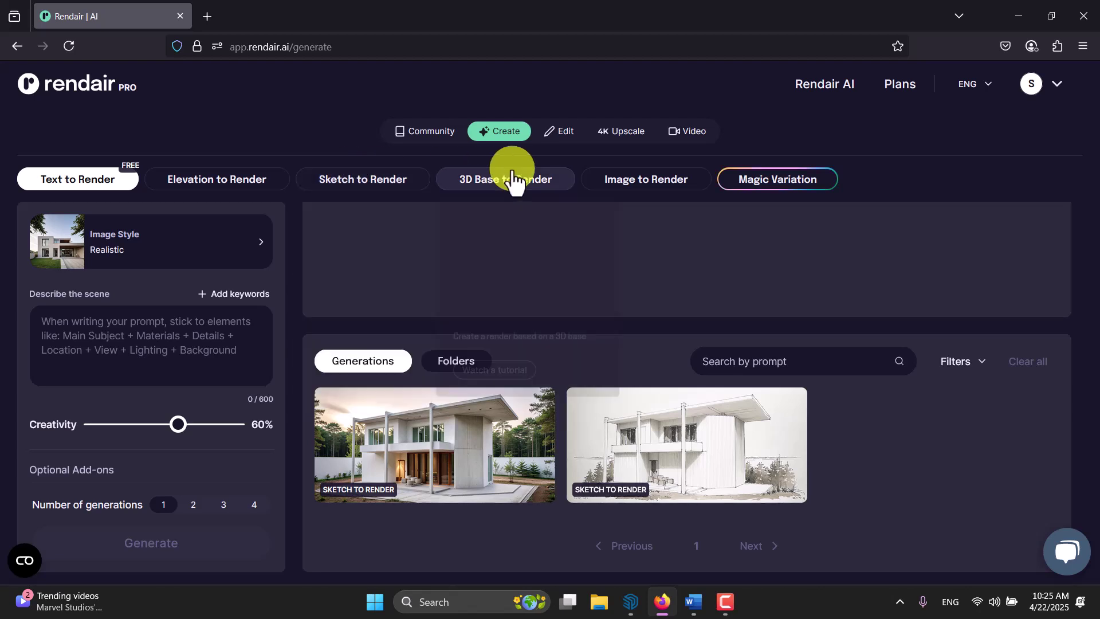
{"action": "mouse_move", "coordinate": [511, 183]}
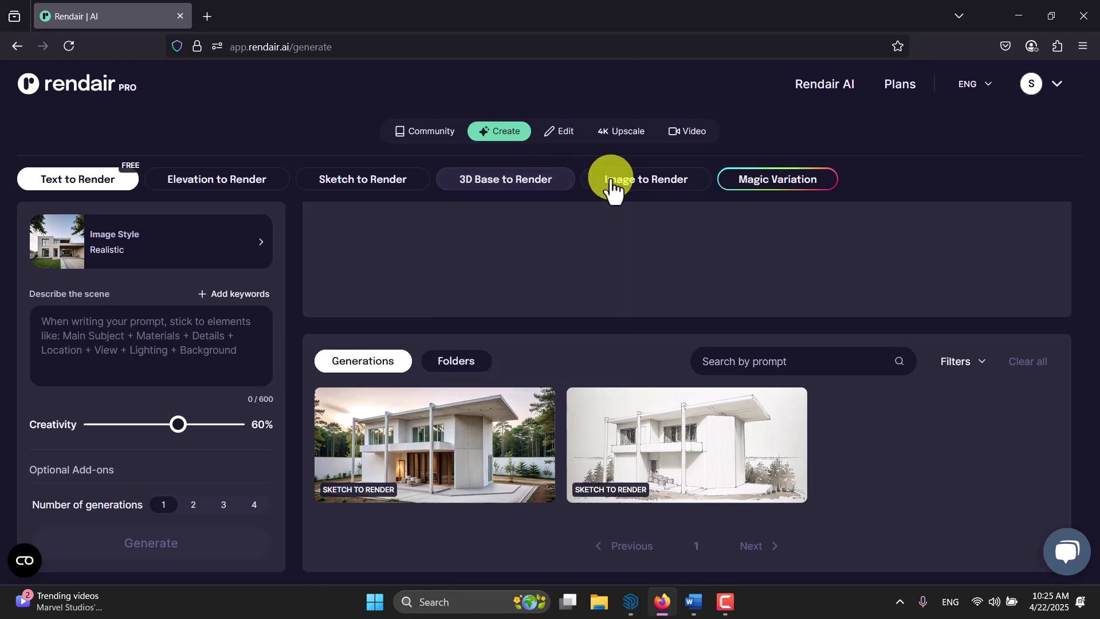
{"action": "mouse_move", "coordinate": [634, 186]}
{"action": "mouse_move", "coordinate": [731, 176]}
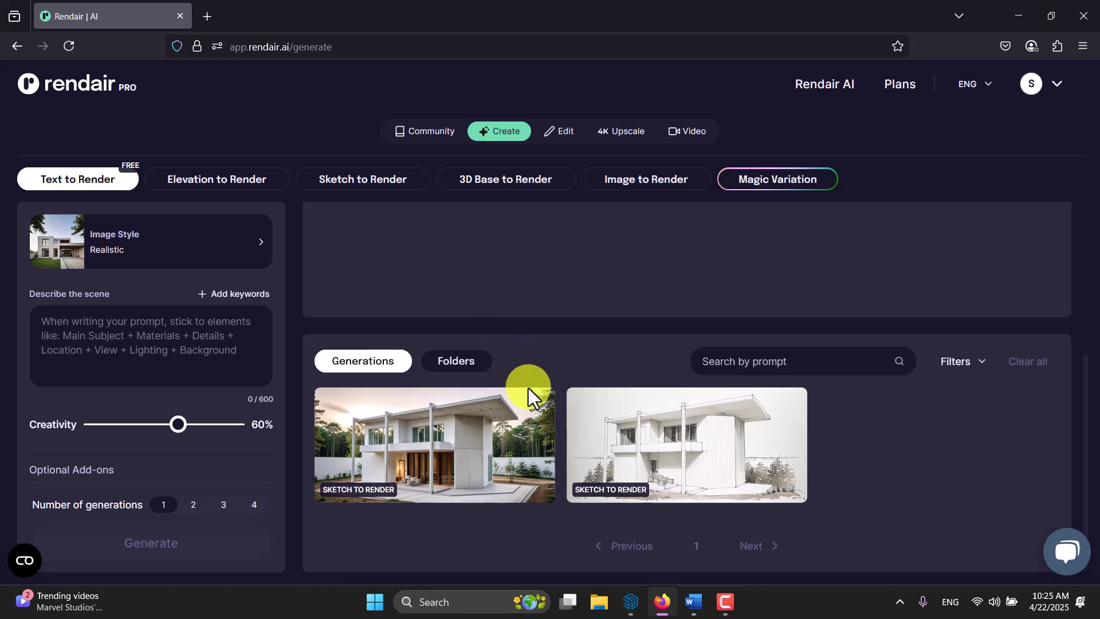
{"action": "scroll", "coordinate": [528, 388], "scroll_direction": "up", "scroll_amount": 5}
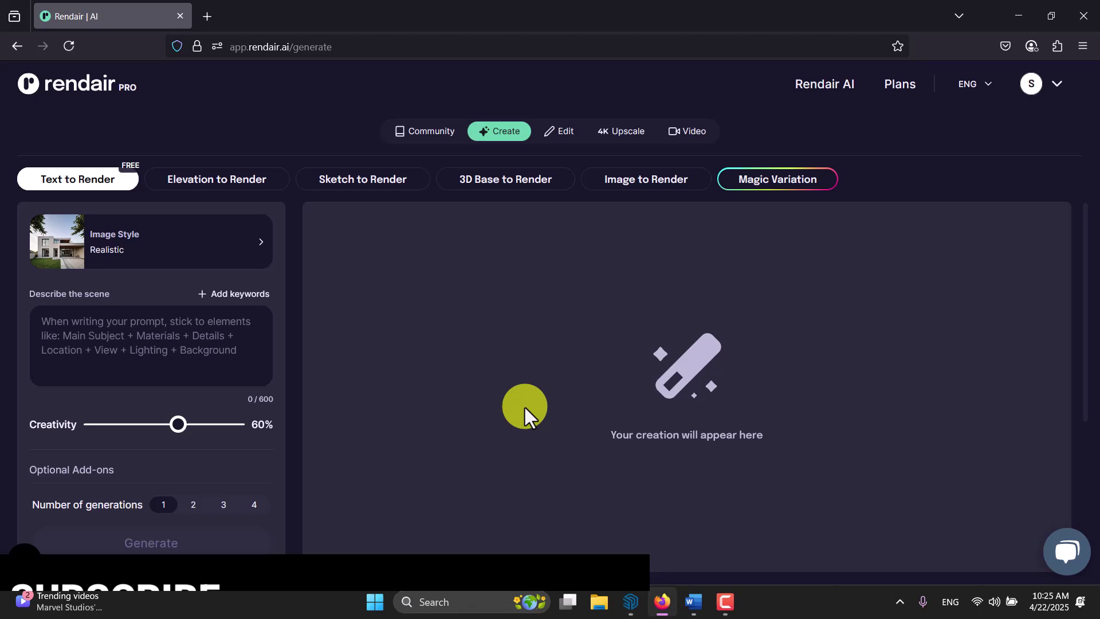
- Review the available image styles and confirm Realistic (Default)
{"action": "left_click", "coordinate": [184, 260]}
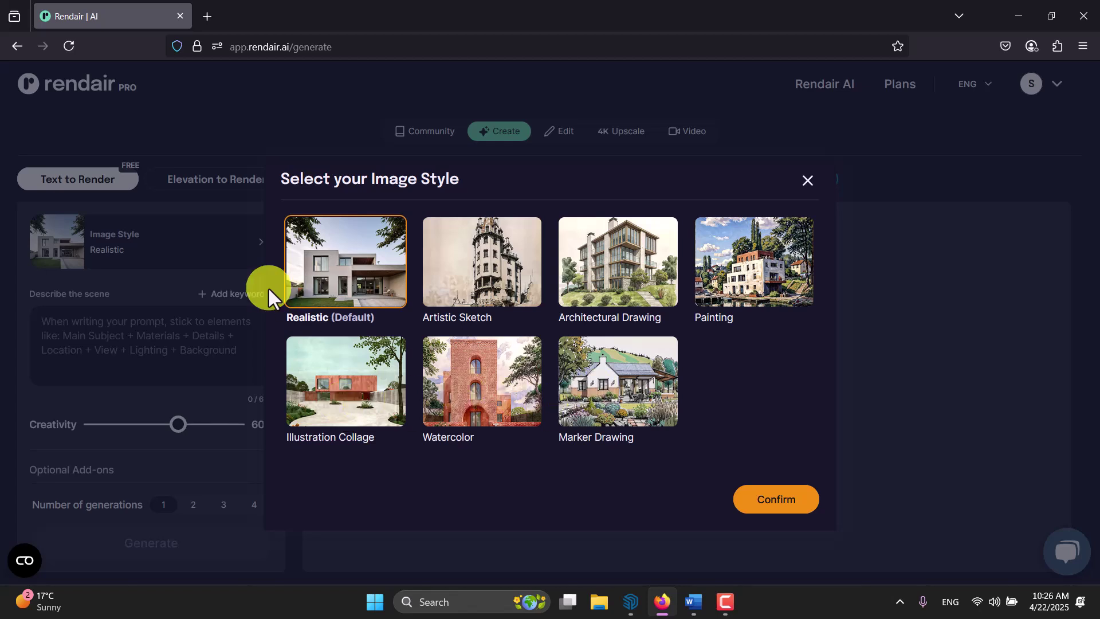
{"action": "left_click", "coordinate": [805, 504]}
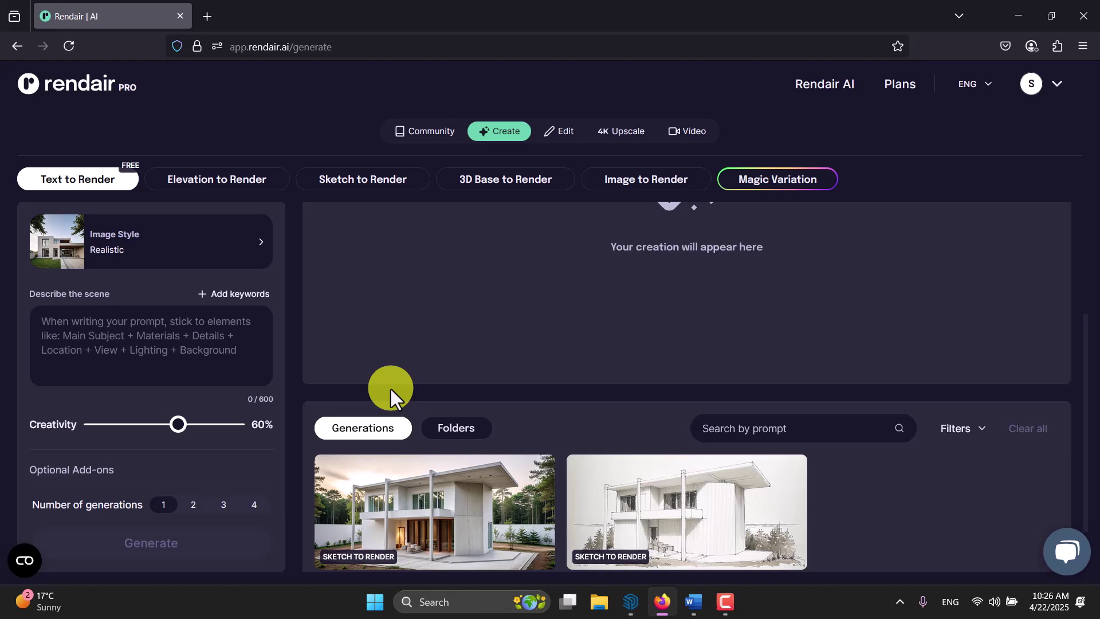
{"action": "scroll", "coordinate": [157, 335], "scroll_direction": "down", "scroll_amount": 1}
{"action": "scroll", "coordinate": [157, 335], "scroll_direction": "up", "scroll_amount": 1}
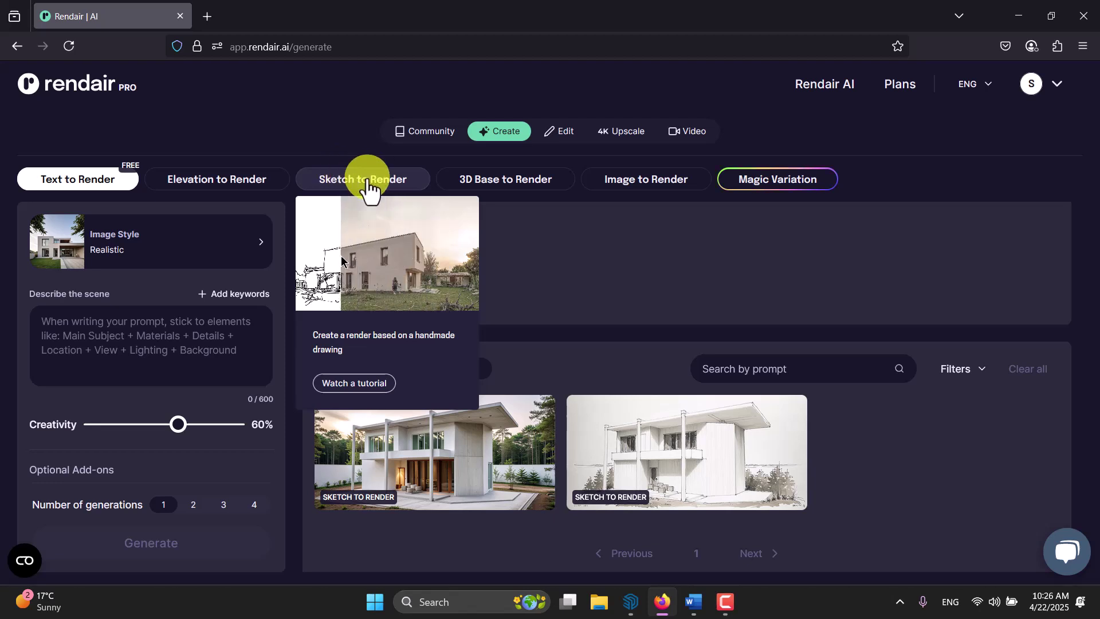
- Switch to Sketch to Render and upload the Render Ai Test File JPG from the Desktop as the base image
{"action": "mouse_move", "coordinate": [54, 185]}
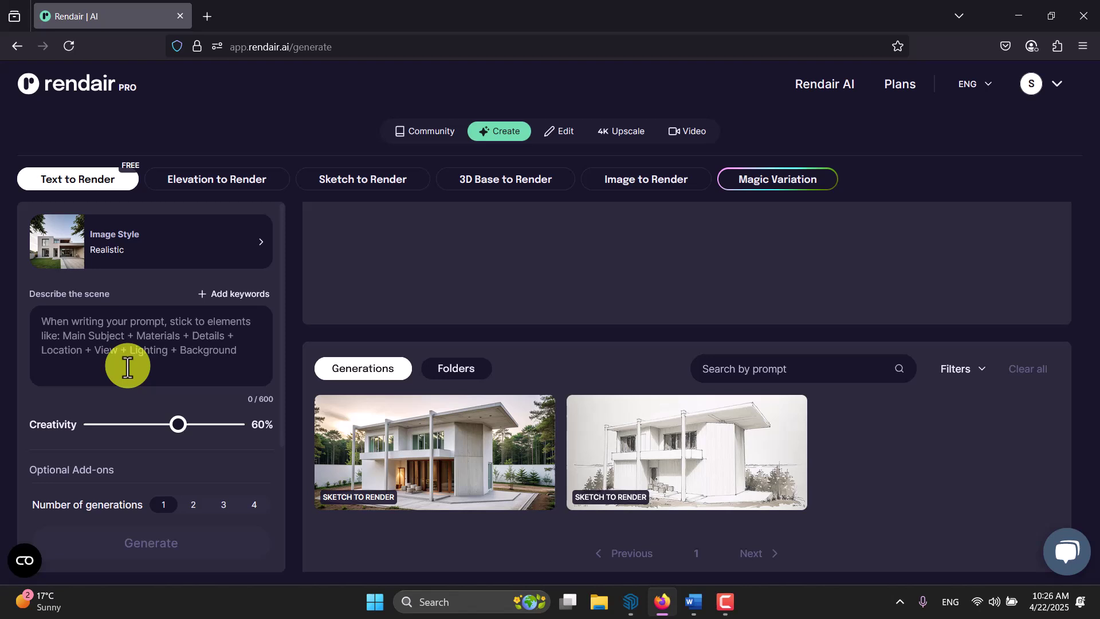
{"action": "left_click", "coordinate": [361, 182]}
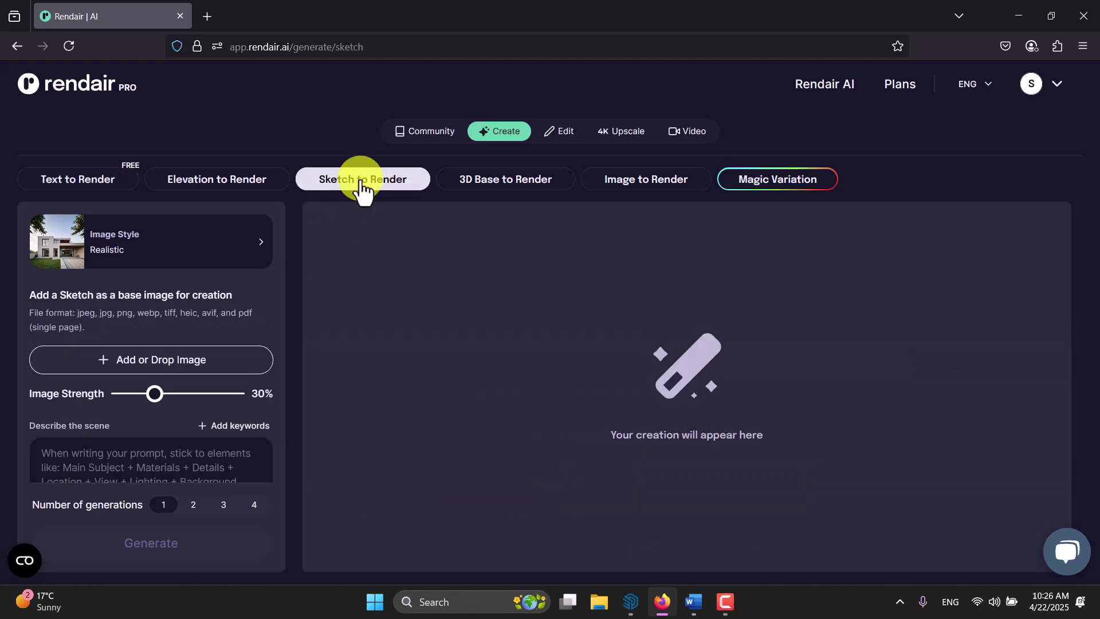
{"action": "left_click", "coordinate": [150, 366]}
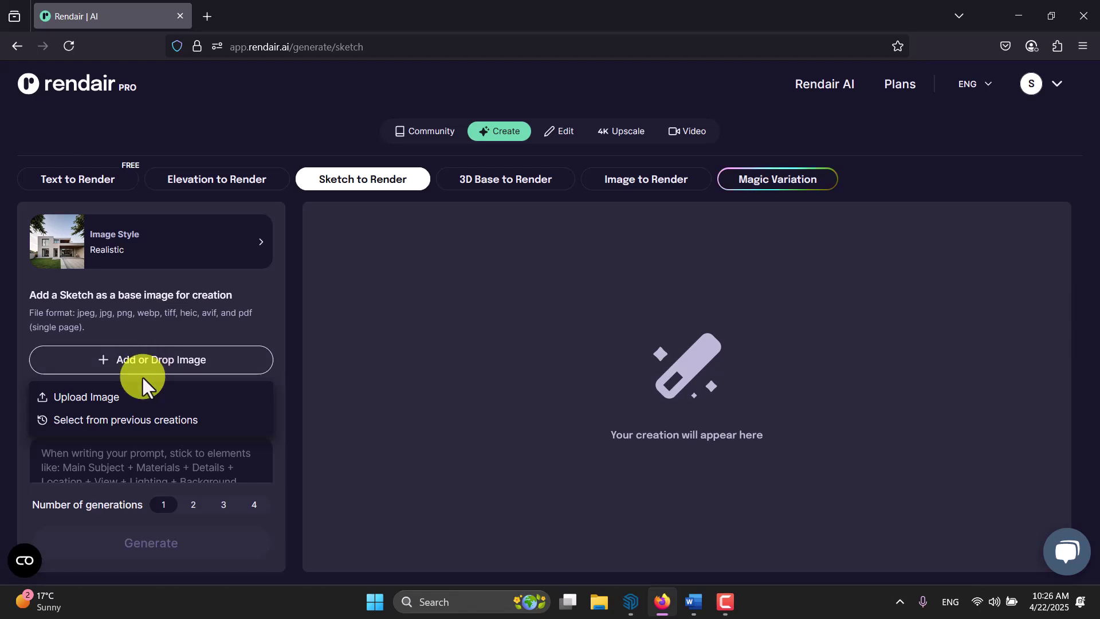
{"action": "left_click", "coordinate": [107, 399]}
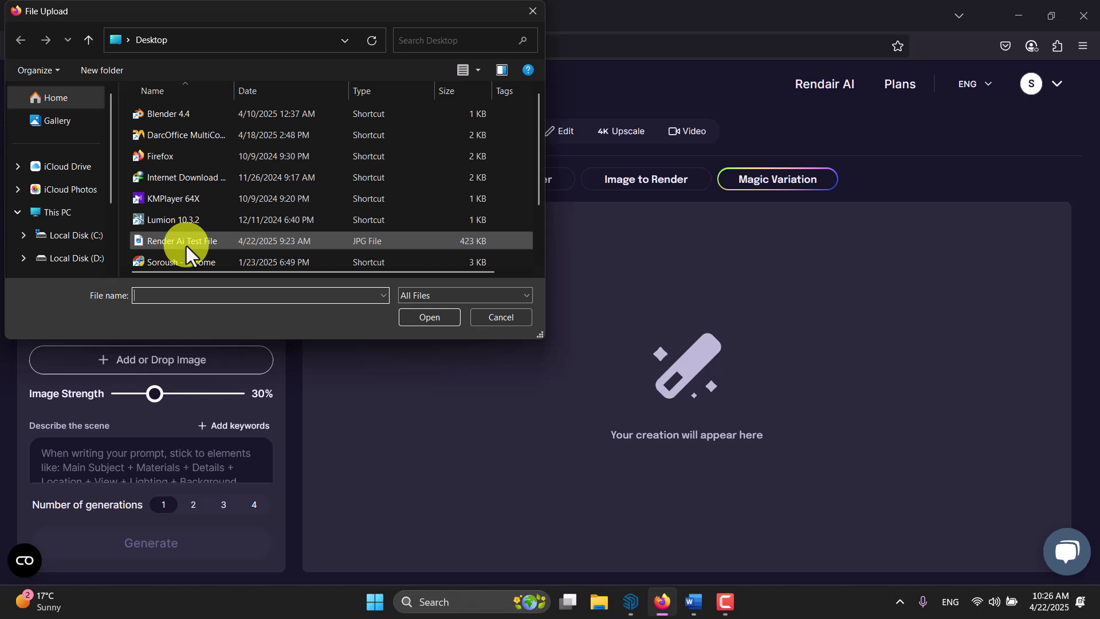
{"action": "left_click", "coordinate": [169, 245]}
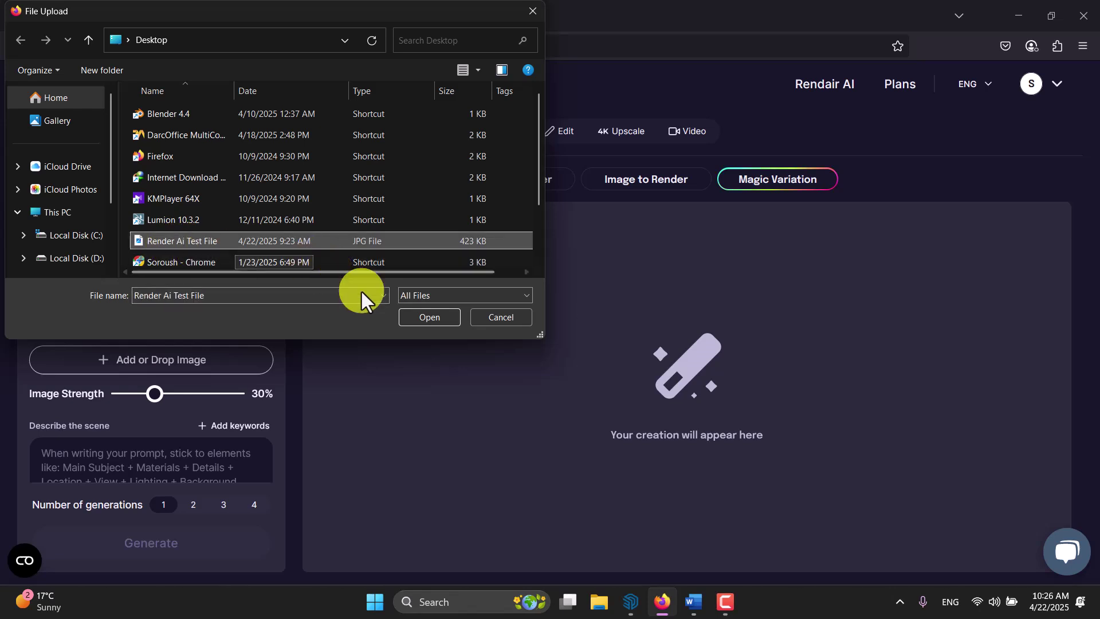
{"action": "left_click", "coordinate": [407, 316]}
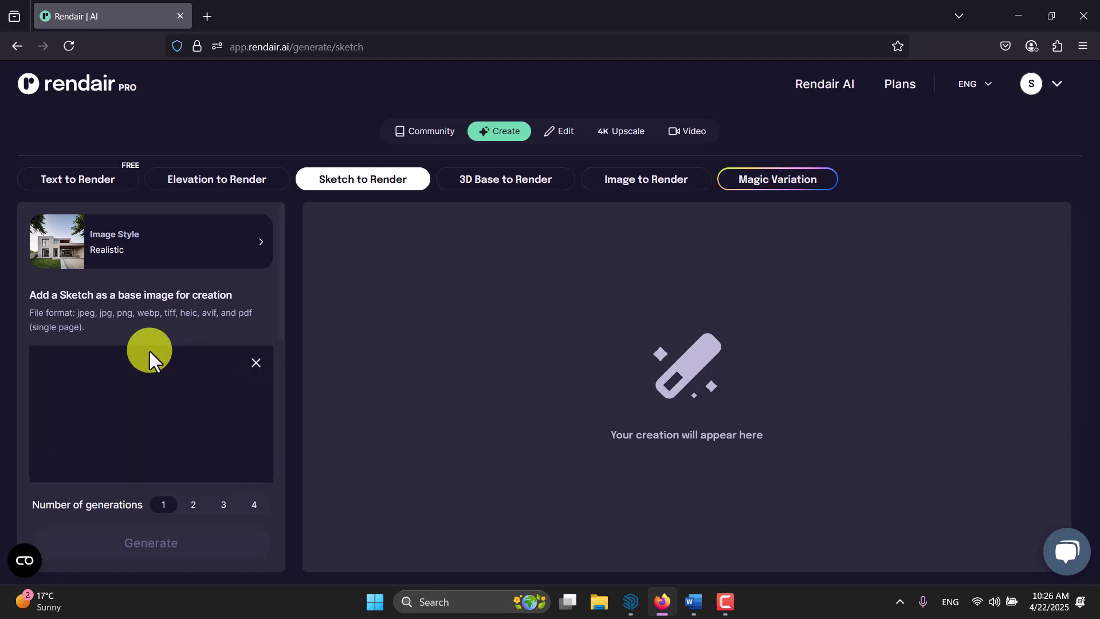
- Set the Image Strength for the uploaded villa image to 80%
{"action": "scroll", "coordinate": [144, 360], "scroll_direction": "down", "scroll_amount": 1}
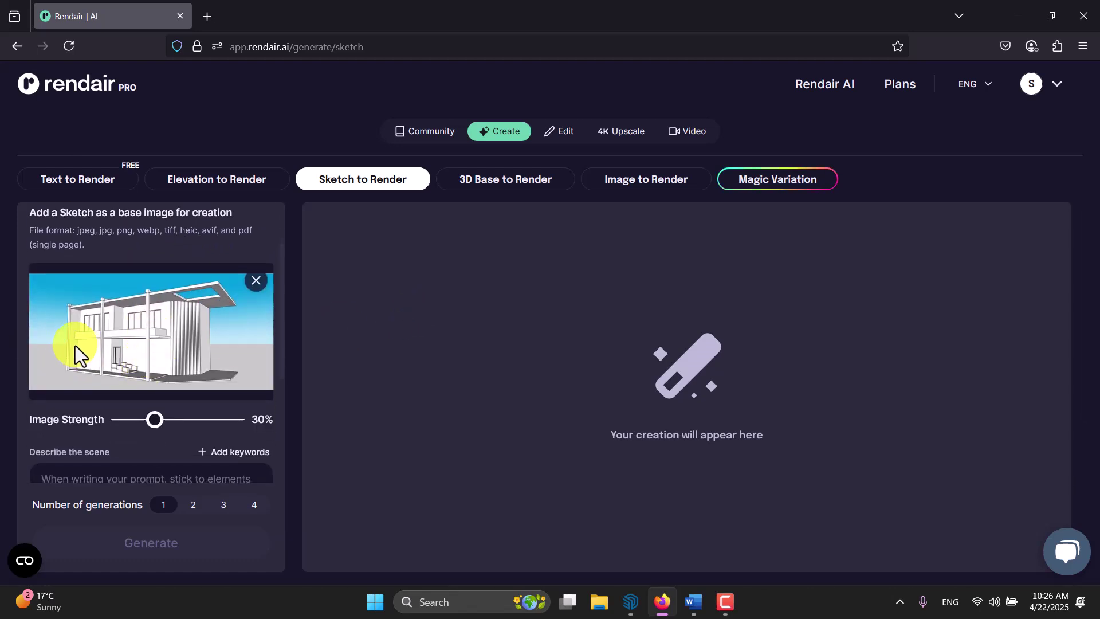
{"action": "scroll", "coordinate": [74, 345], "scroll_direction": "down", "scroll_amount": 1}
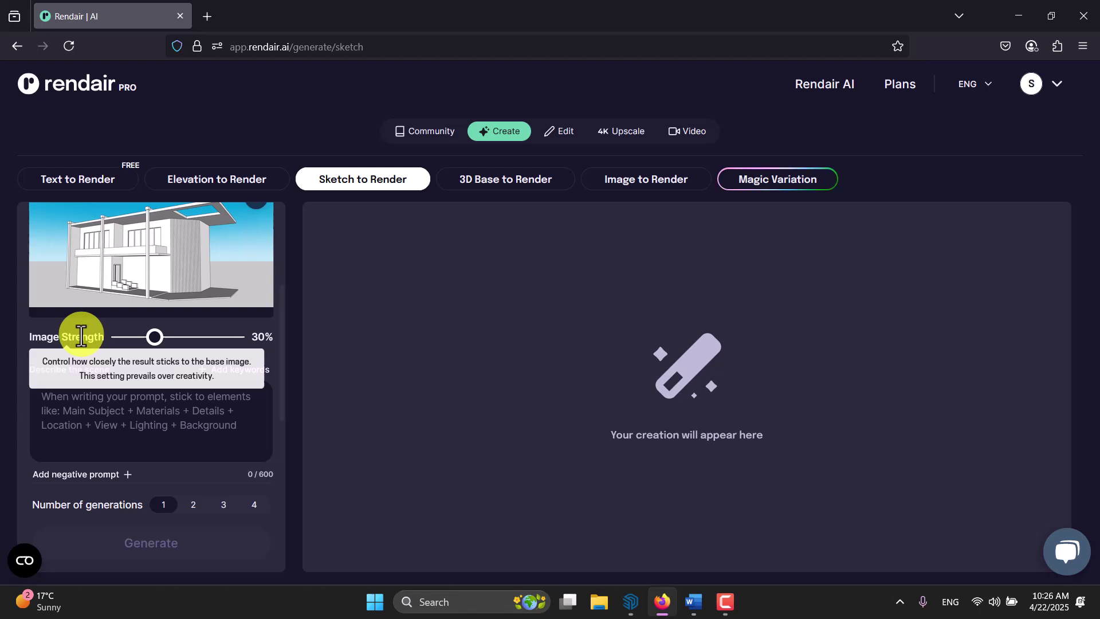
{"action": "left_click_drag", "start_coordinate": [151, 339], "coordinate": [194, 339]}
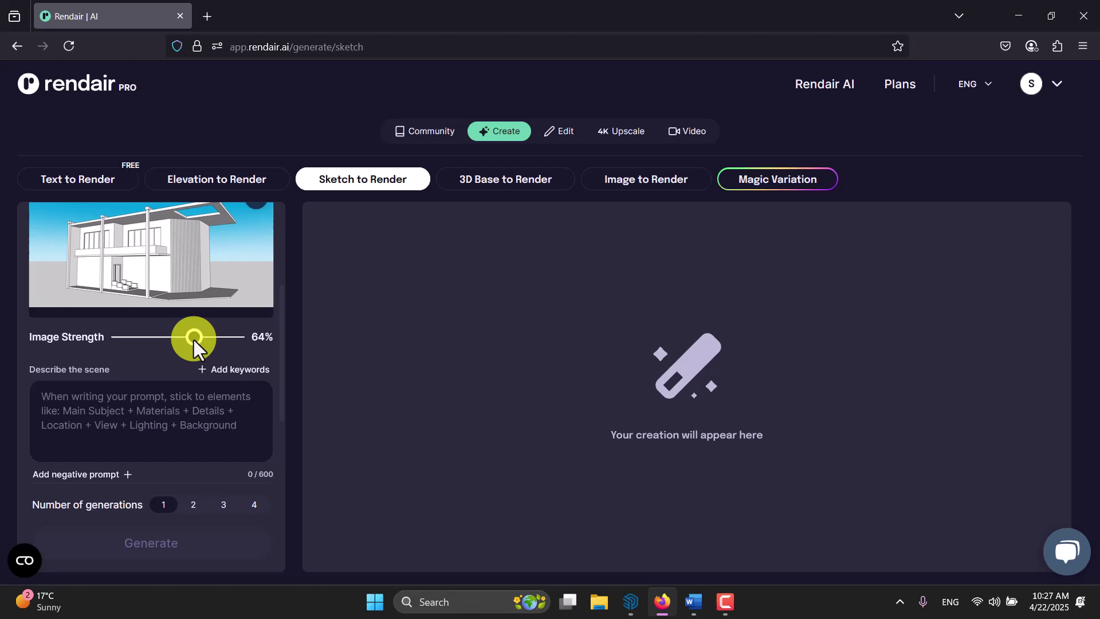
{"action": "mouse_move", "coordinate": [195, 340]}
{"action": "left_mouse_down"}
{"action": "mouse_move", "coordinate": [225, 337]}
{"action": "mouse_move", "coordinate": [212, 338]}
{"action": "left_mouse_up"}
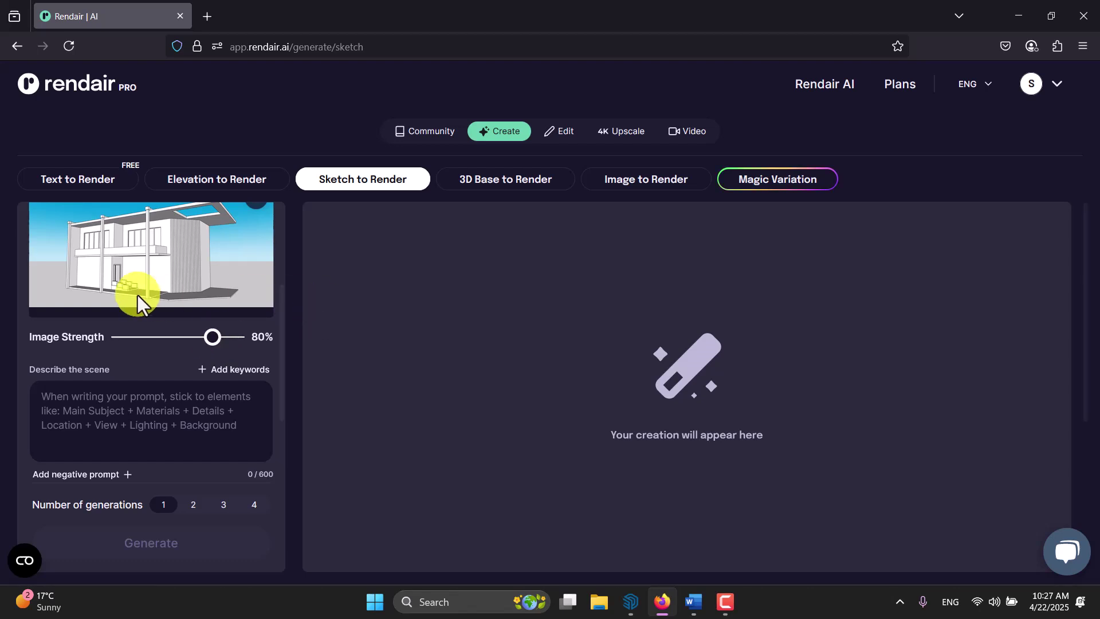
- Look through the keyword categories for the scene description and select Modern as the Design Style keyword
{"action": "scroll", "coordinate": [107, 305], "scroll_direction": "down", "scroll_amount": 2}
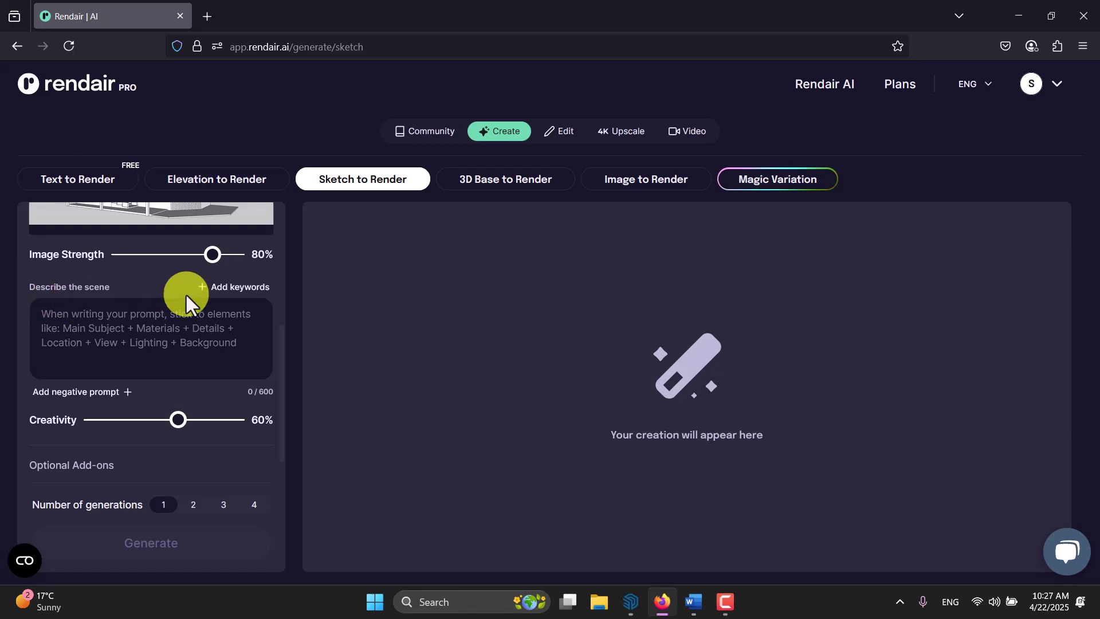
{"action": "left_click", "coordinate": [206, 292]}
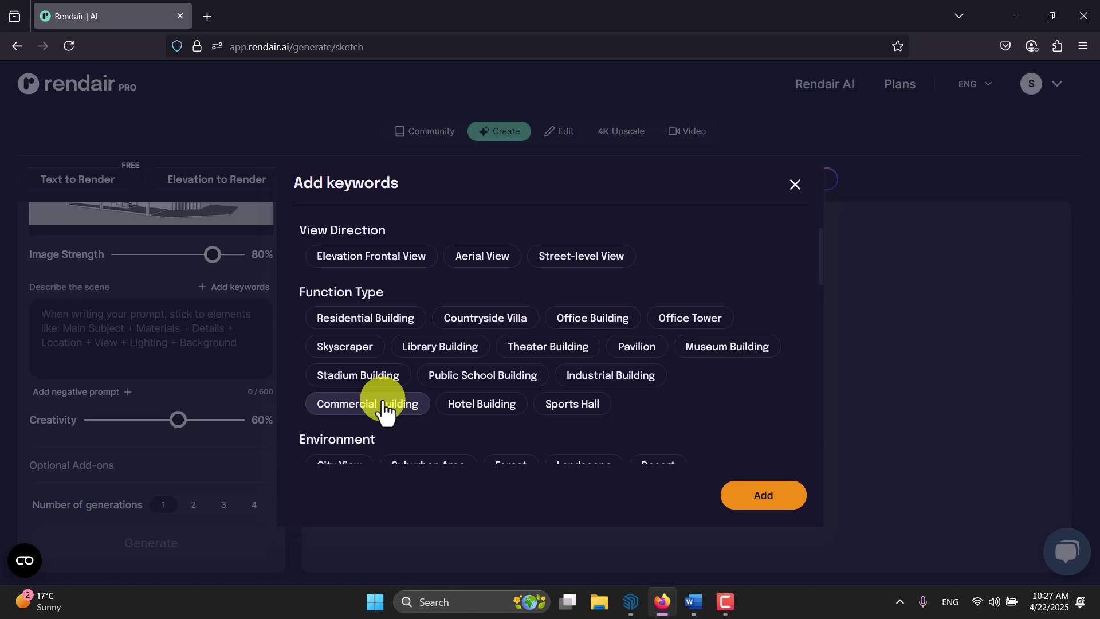
{"action": "scroll", "coordinate": [380, 405], "scroll_direction": "down", "scroll_amount": 10}
{"action": "scroll", "coordinate": [383, 403], "scroll_direction": "up", "scroll_amount": 10}
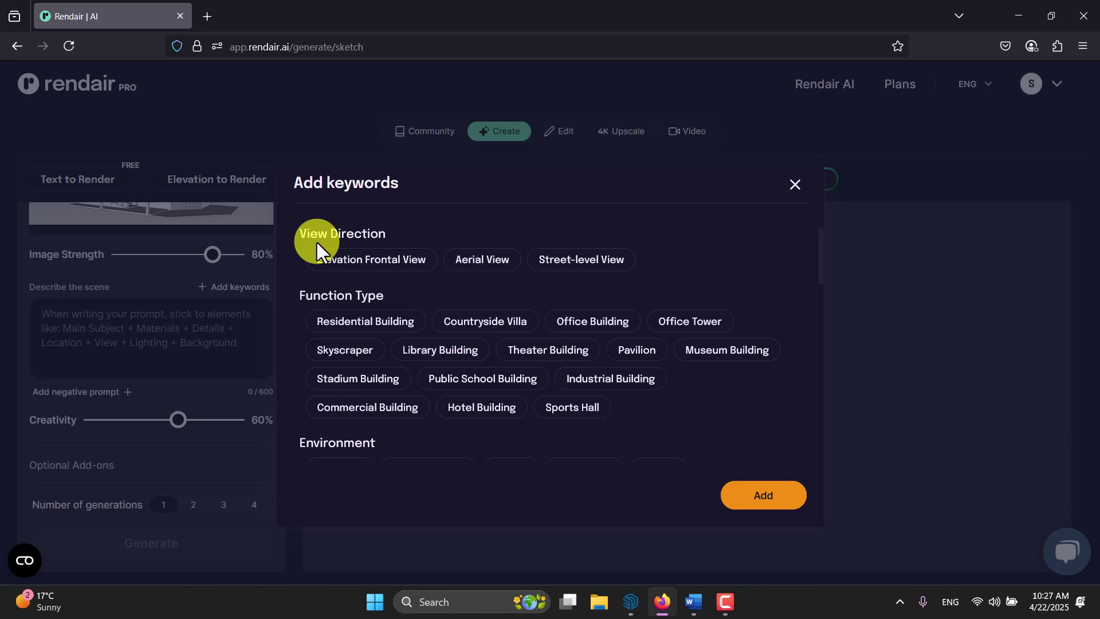
{"action": "scroll", "coordinate": [328, 324], "scroll_direction": "down", "scroll_amount": 3}
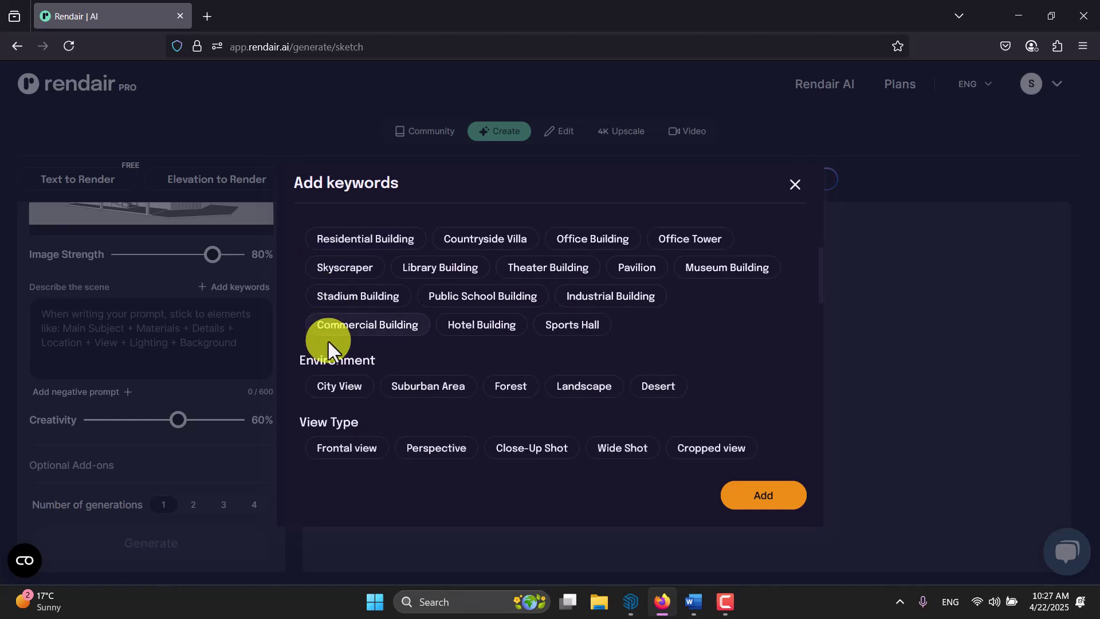
{"action": "scroll", "coordinate": [328, 383], "scroll_direction": "down", "scroll_amount": 5}
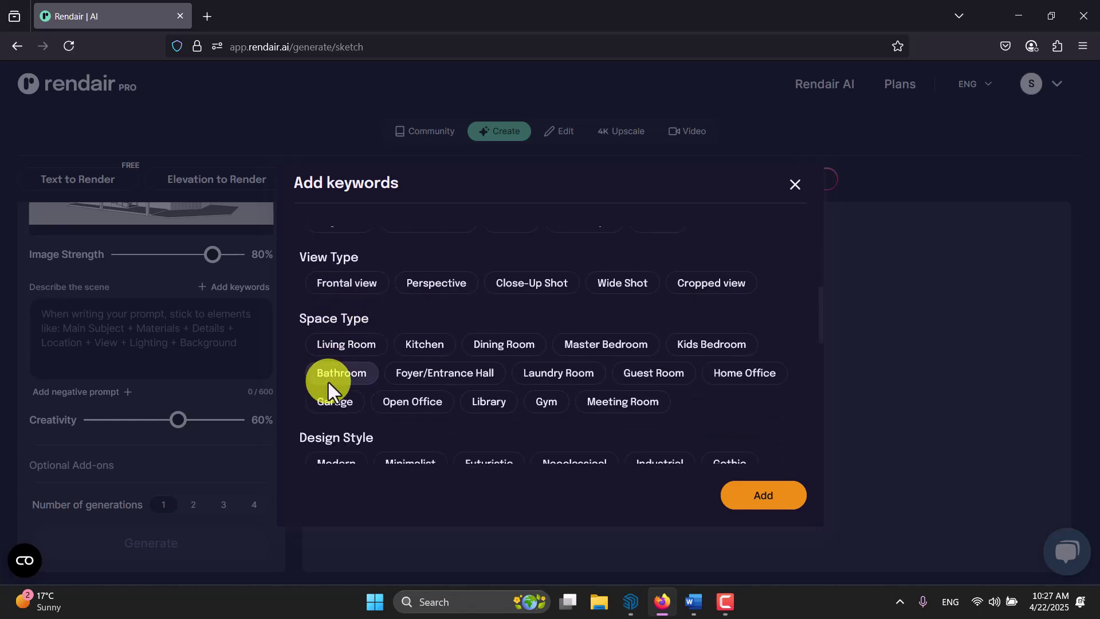
{"action": "scroll", "coordinate": [330, 394], "scroll_direction": "down", "scroll_amount": 1}
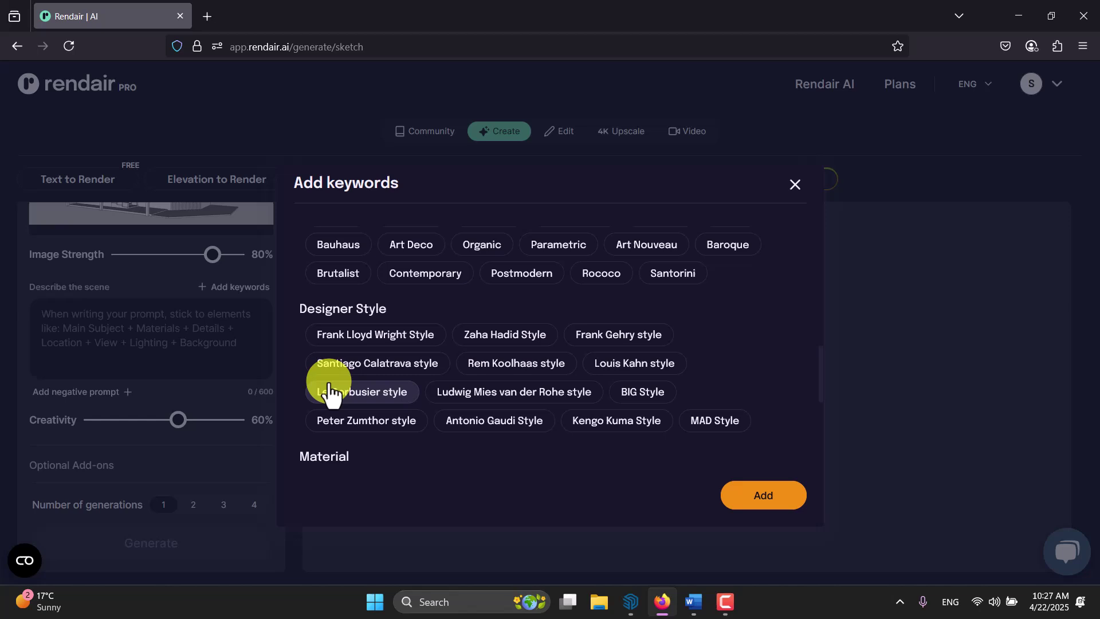
{"action": "scroll", "coordinate": [330, 394], "scroll_direction": "up", "scroll_amount": 1}
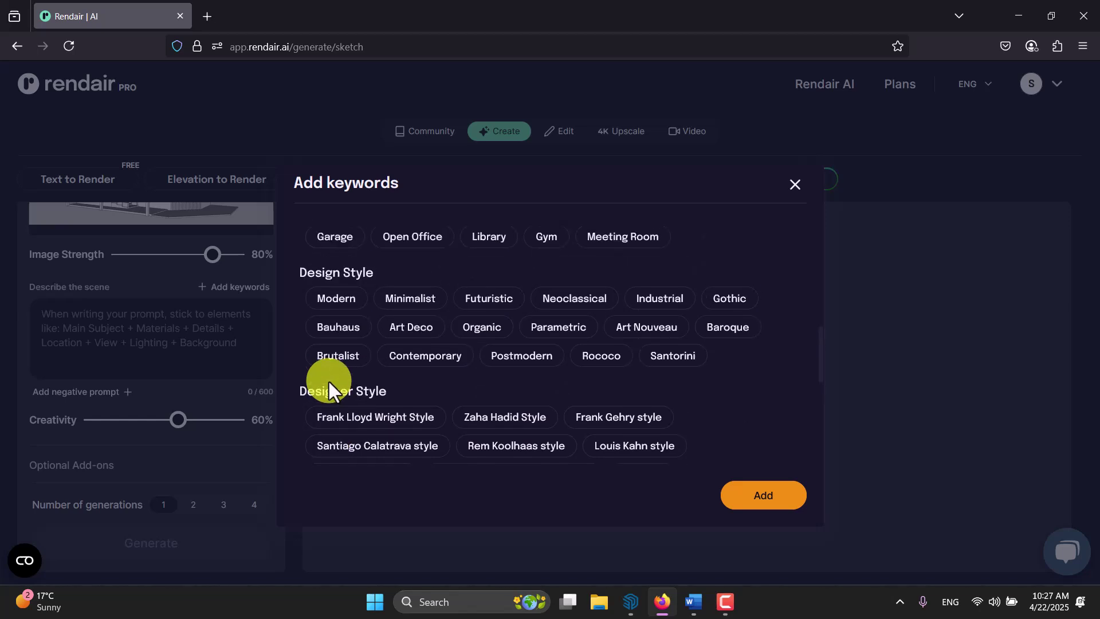
{"action": "scroll", "coordinate": [329, 382], "scroll_direction": "up", "scroll_amount": 1}
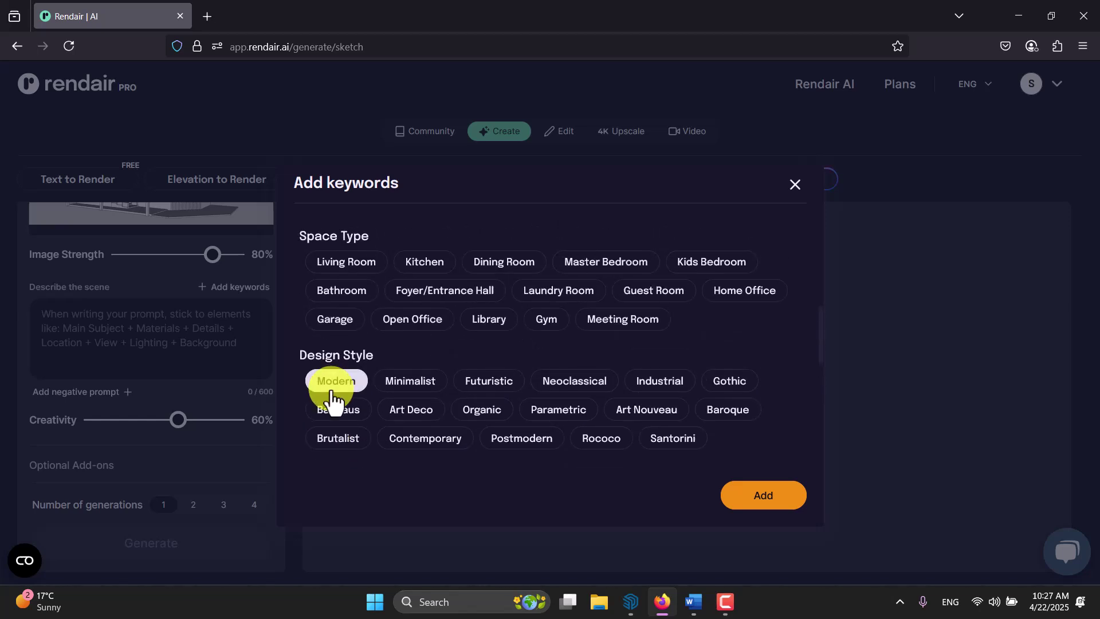
{"action": "left_click", "coordinate": [331, 388]}
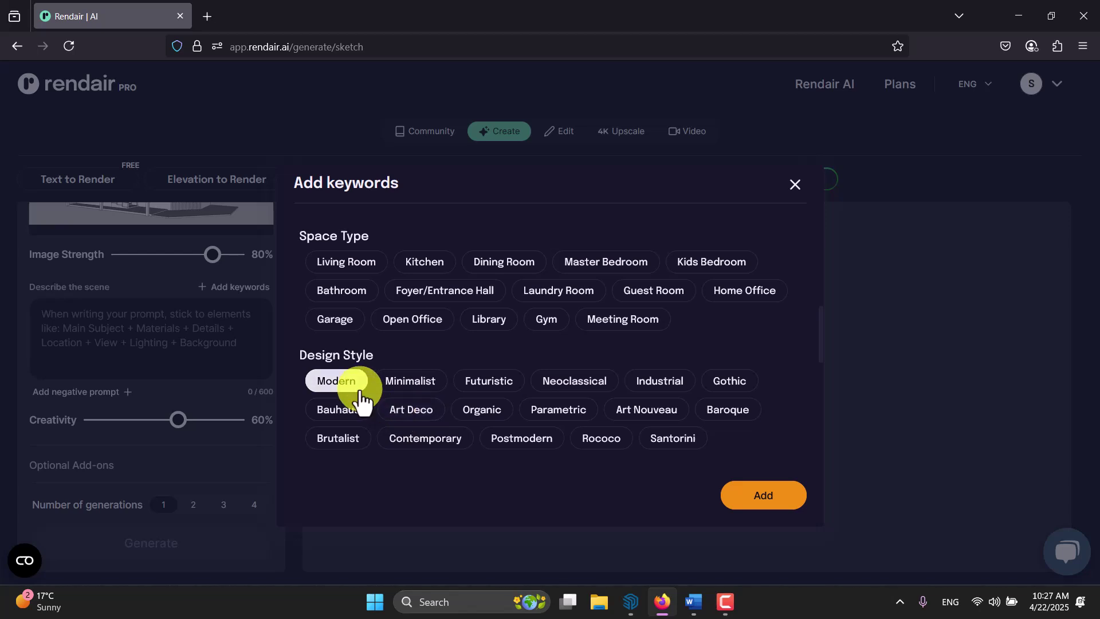
- Select the keywords Perspective as View Type, Forest as Environment and Countryside Villa as Function Type
{"action": "scroll", "coordinate": [356, 393], "scroll_direction": "up", "scroll_amount": 1}
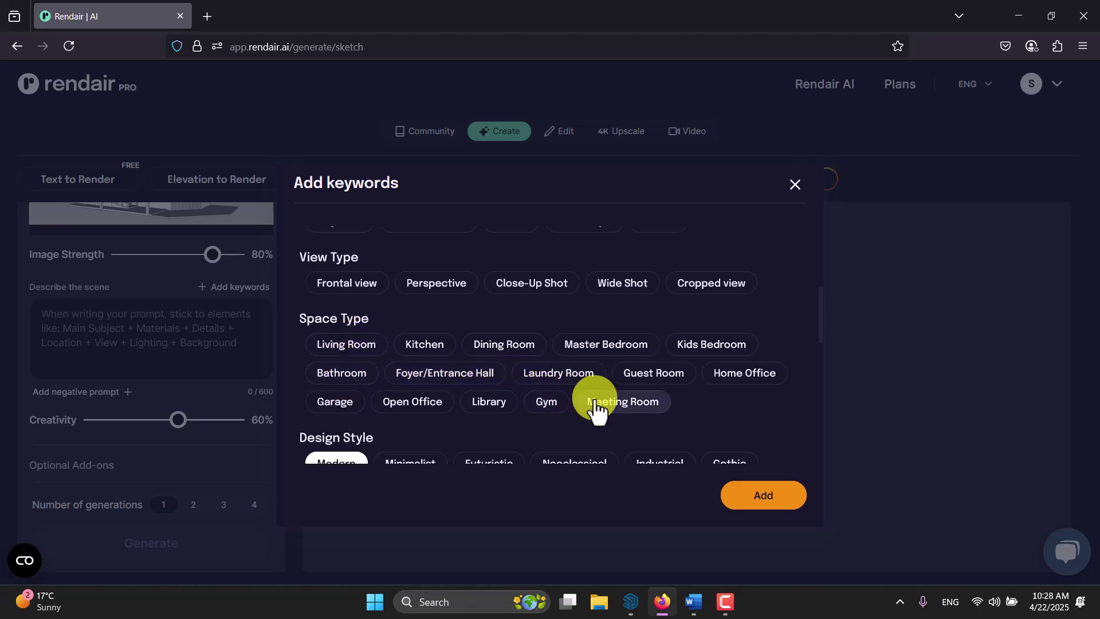
{"action": "scroll", "coordinate": [594, 404], "scroll_direction": "up", "scroll_amount": 1}
{"action": "scroll", "coordinate": [508, 403], "scroll_direction": "down", "scroll_amount": 1}
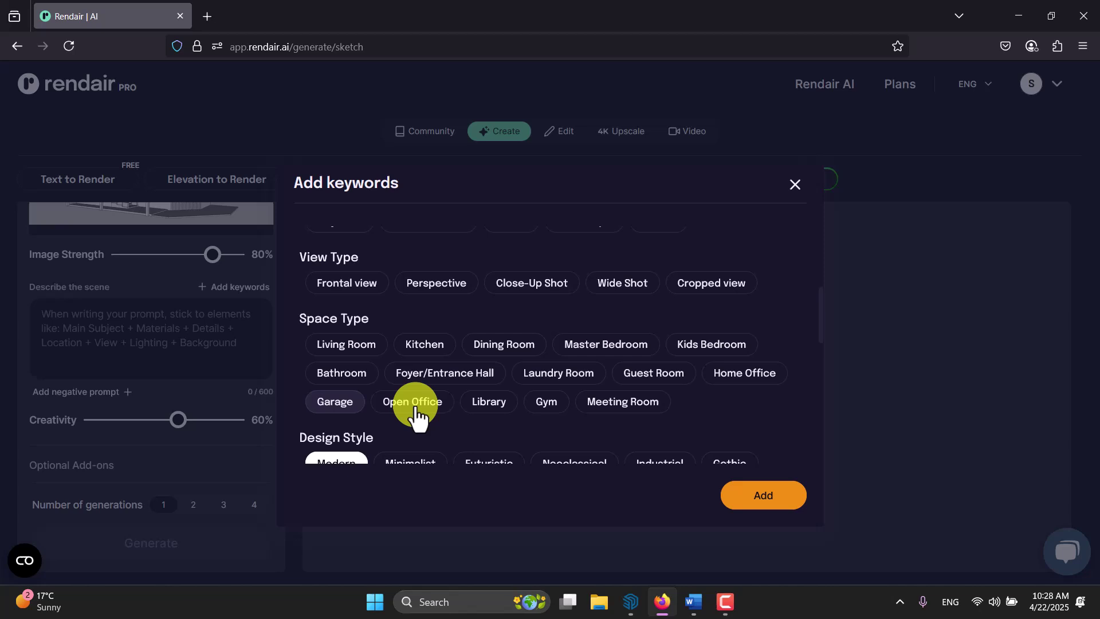
{"action": "scroll", "coordinate": [445, 410], "scroll_direction": "up", "scroll_amount": 1}
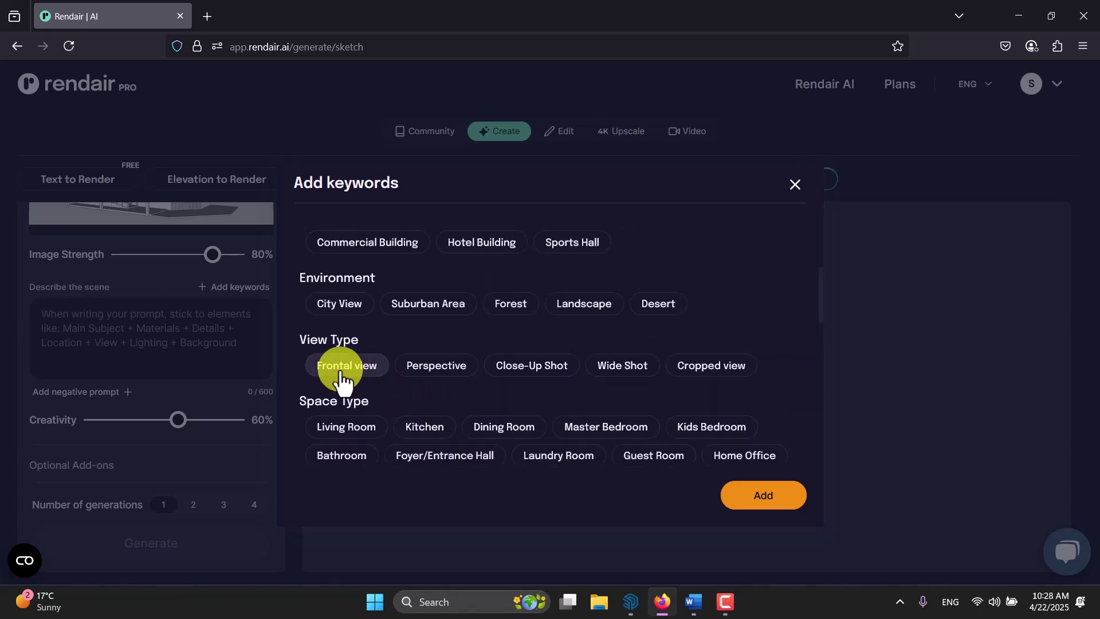
{"action": "left_click", "coordinate": [447, 371]}
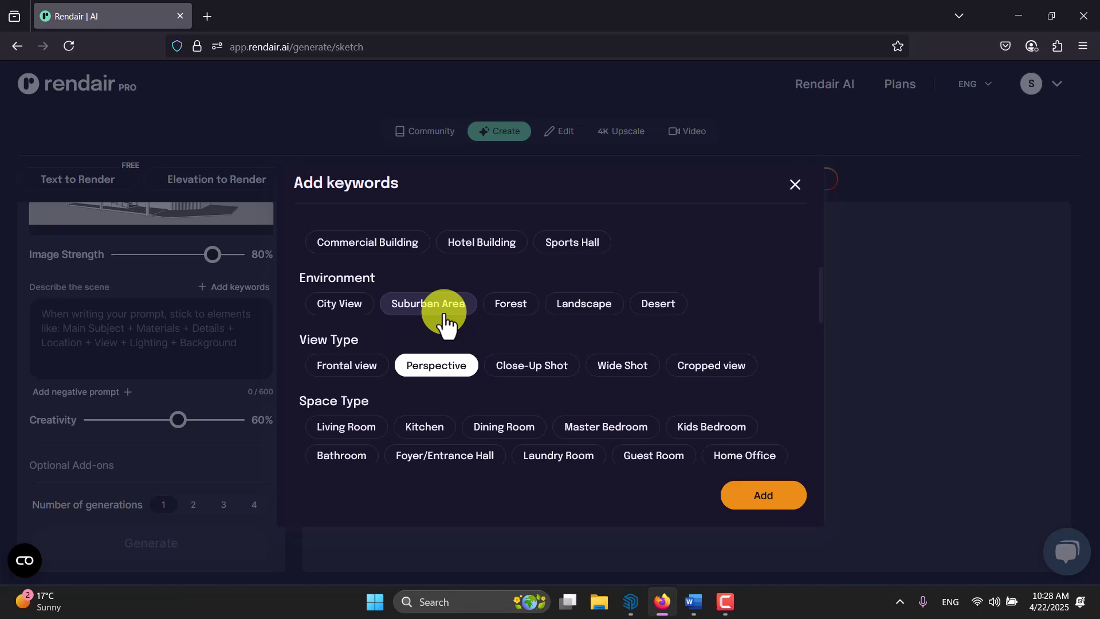
{"action": "left_click", "coordinate": [513, 305]}
{"action": "scroll", "coordinate": [517, 319], "scroll_direction": "up", "scroll_amount": 1}
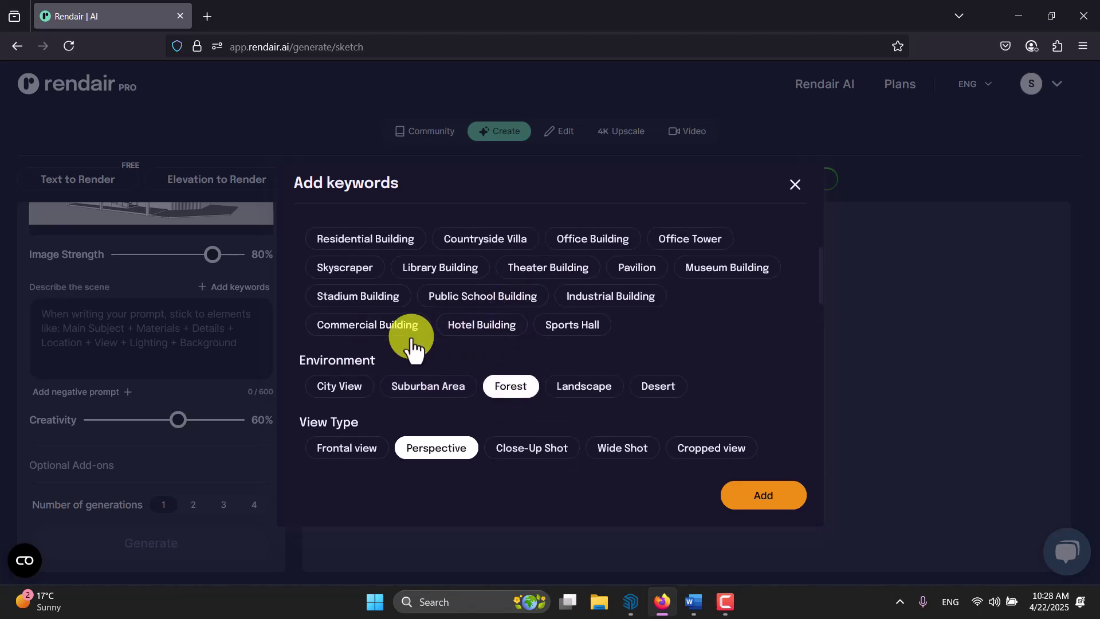
{"action": "scroll", "coordinate": [366, 341], "scroll_direction": "up", "scroll_amount": 1}
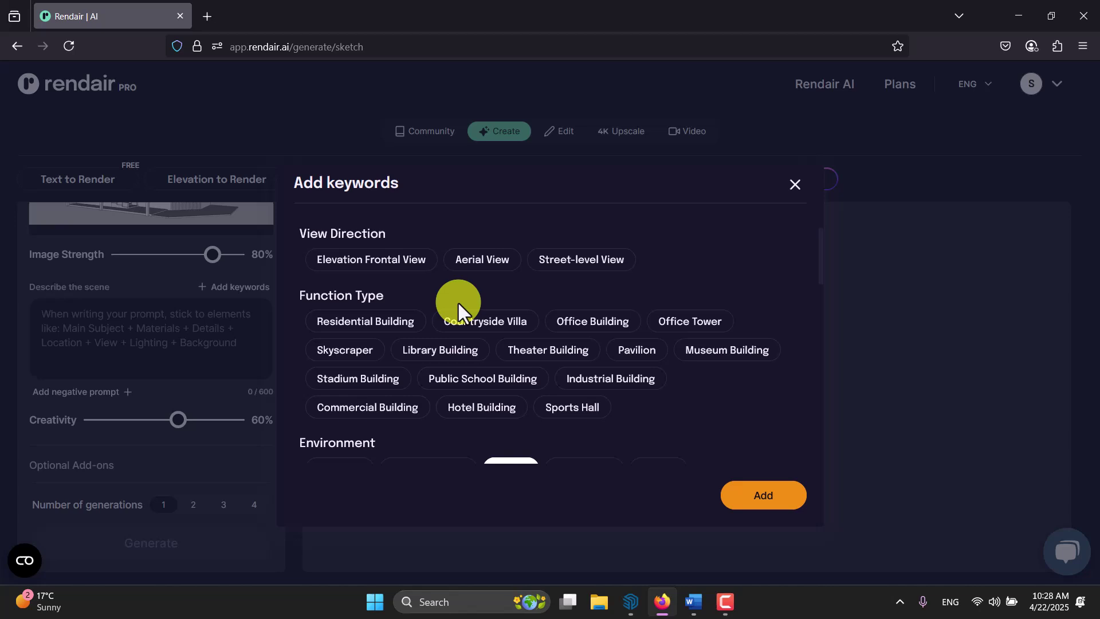
{"action": "left_click", "coordinate": [509, 324]}
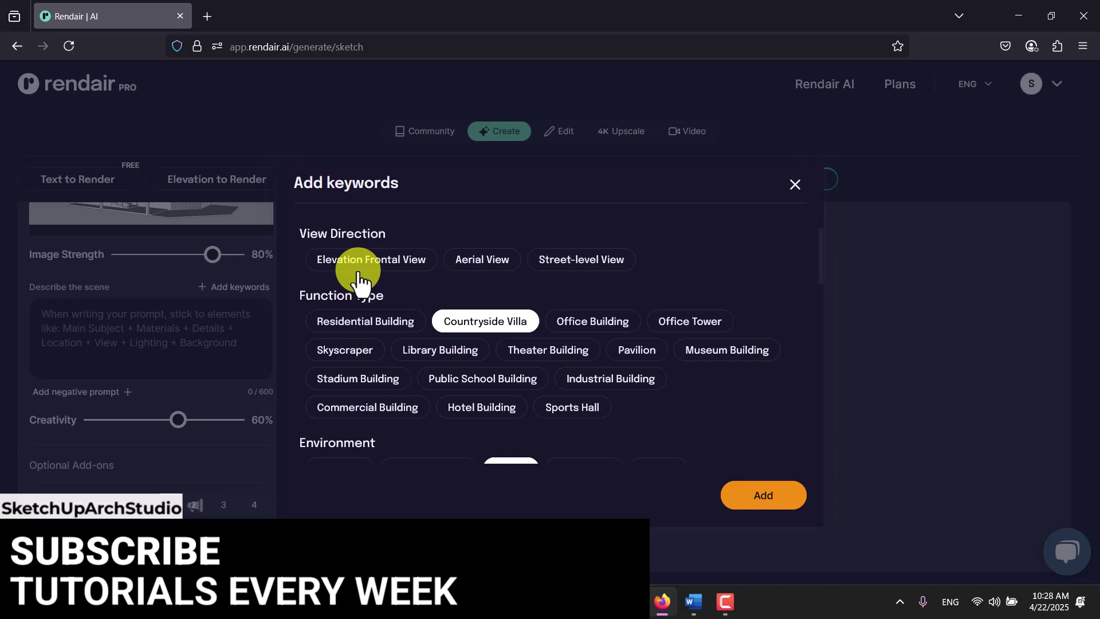
- Review the chosen keywords and the remaining categories, and select Concrete as the Material keyword
{"action": "scroll", "coordinate": [455, 255], "scroll_direction": "down", "scroll_amount": 5}
{"action": "left_click", "coordinate": [441, 283]}
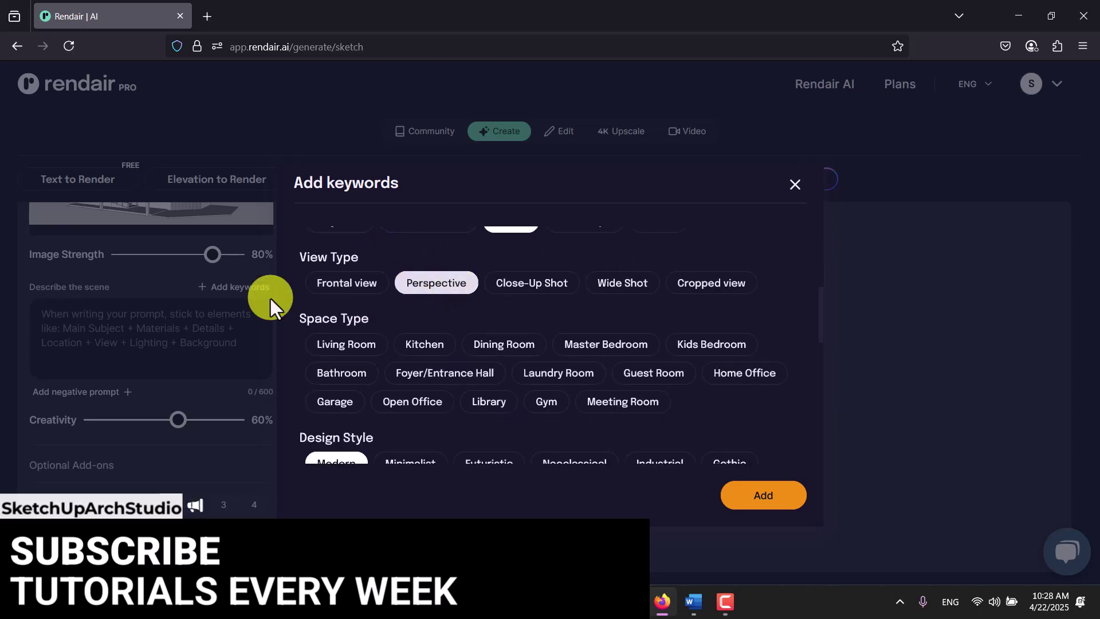
{"action": "scroll", "coordinate": [453, 295], "scroll_direction": "up", "scroll_amount": 5}
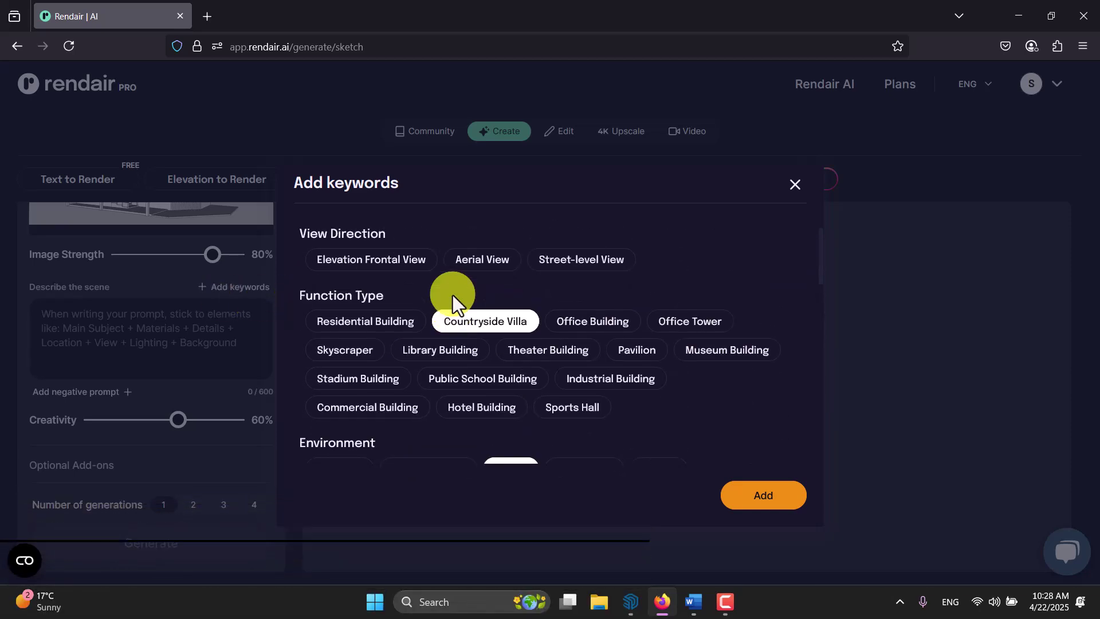
{"action": "scroll", "coordinate": [454, 295], "scroll_direction": "down", "scroll_amount": 2}
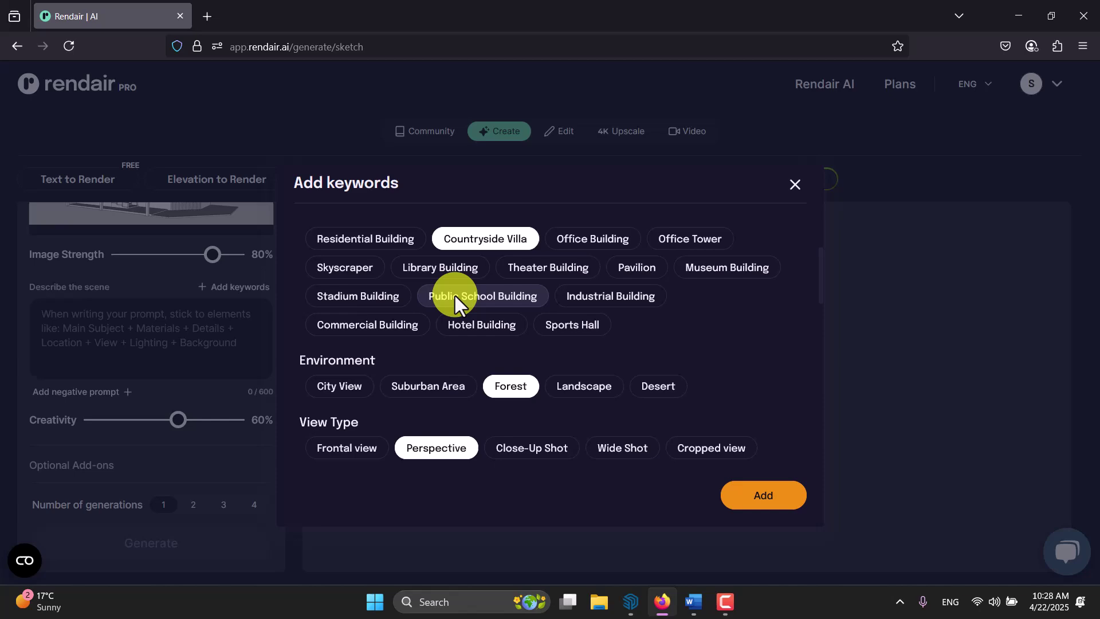
{"action": "scroll", "coordinate": [463, 310], "scroll_direction": "down", "scroll_amount": 2}
{"action": "scroll", "coordinate": [462, 311], "scroll_direction": "down", "scroll_amount": 2}
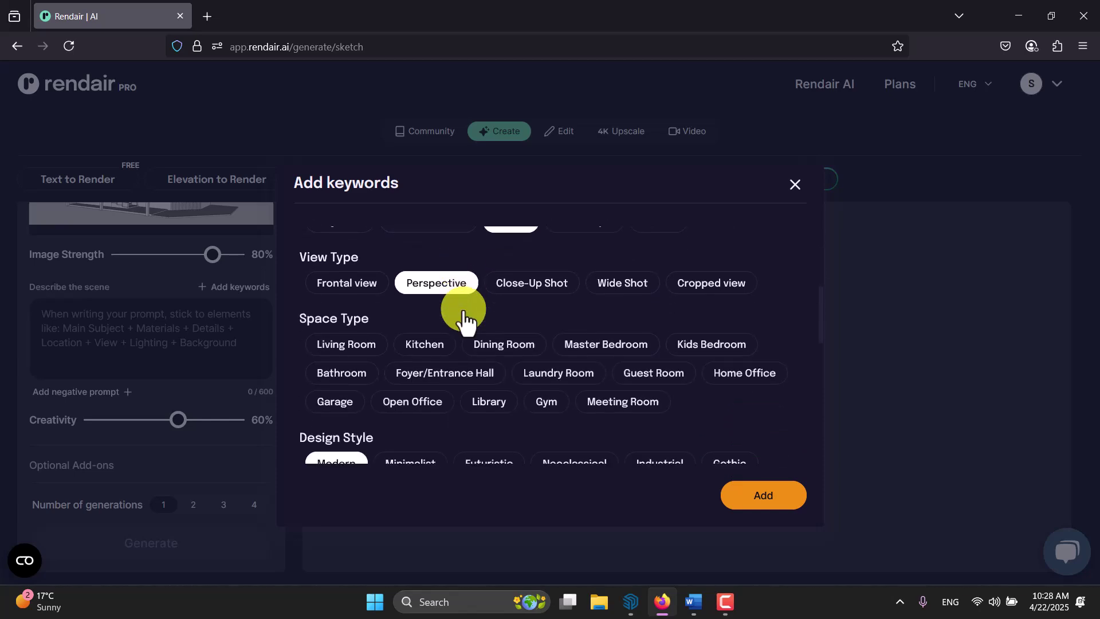
{"action": "scroll", "coordinate": [463, 314], "scroll_direction": "down", "scroll_amount": 4}
{"action": "scroll", "coordinate": [463, 316], "scroll_direction": "down", "scroll_amount": 4}
{"action": "scroll", "coordinate": [356, 275], "scroll_direction": "up", "scroll_amount": 2}
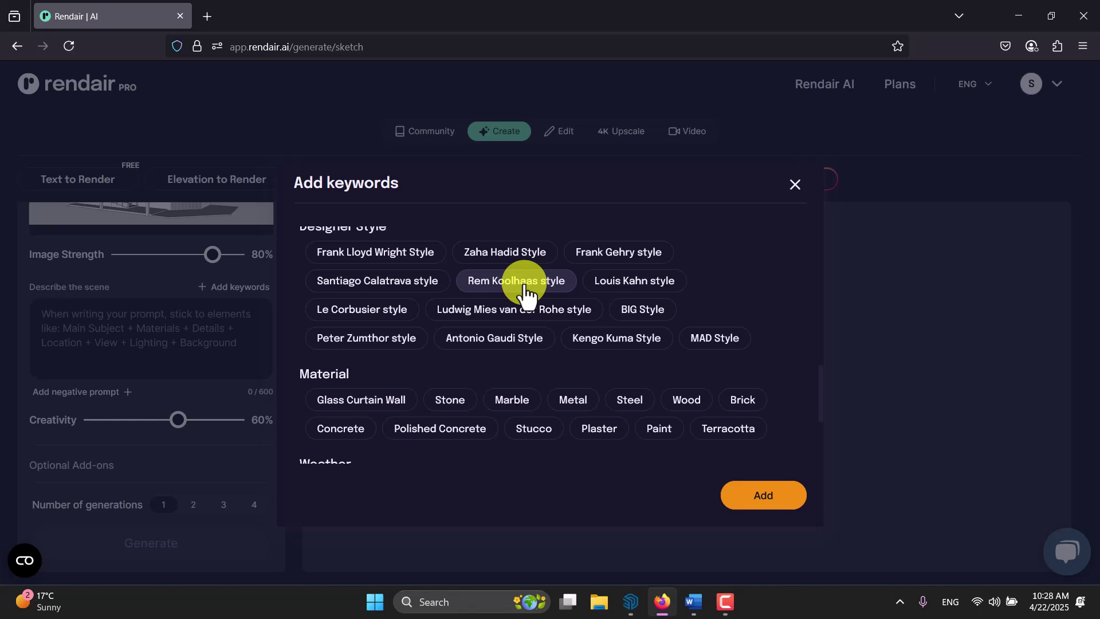
{"action": "scroll", "coordinate": [523, 287], "scroll_direction": "down", "scroll_amount": 2}
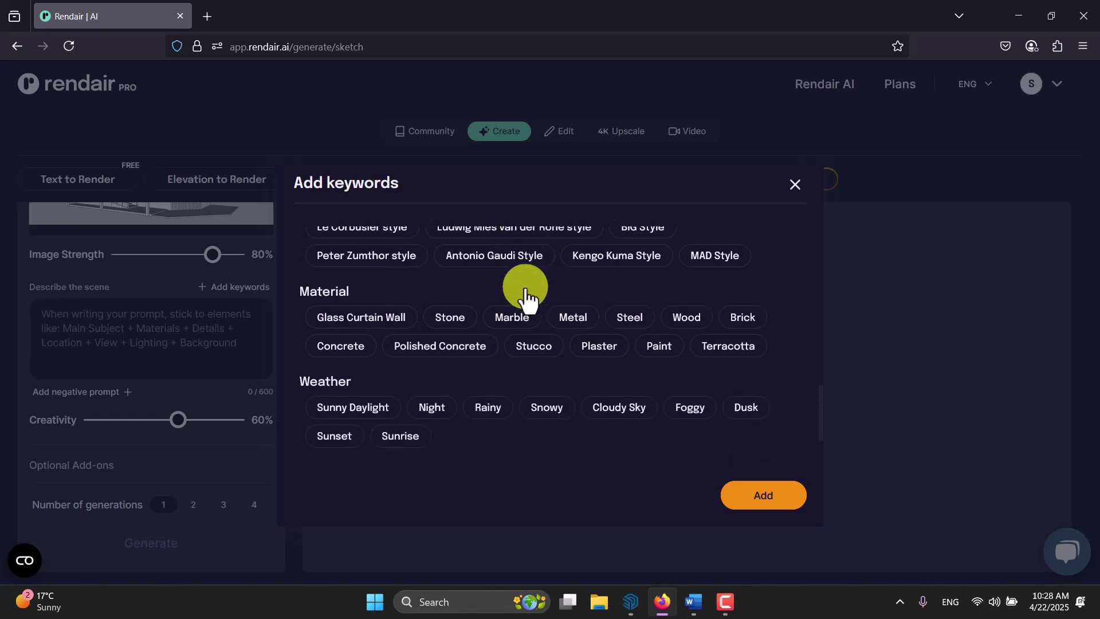
{"action": "scroll", "coordinate": [452, 286], "scroll_direction": "down", "scroll_amount": 2}
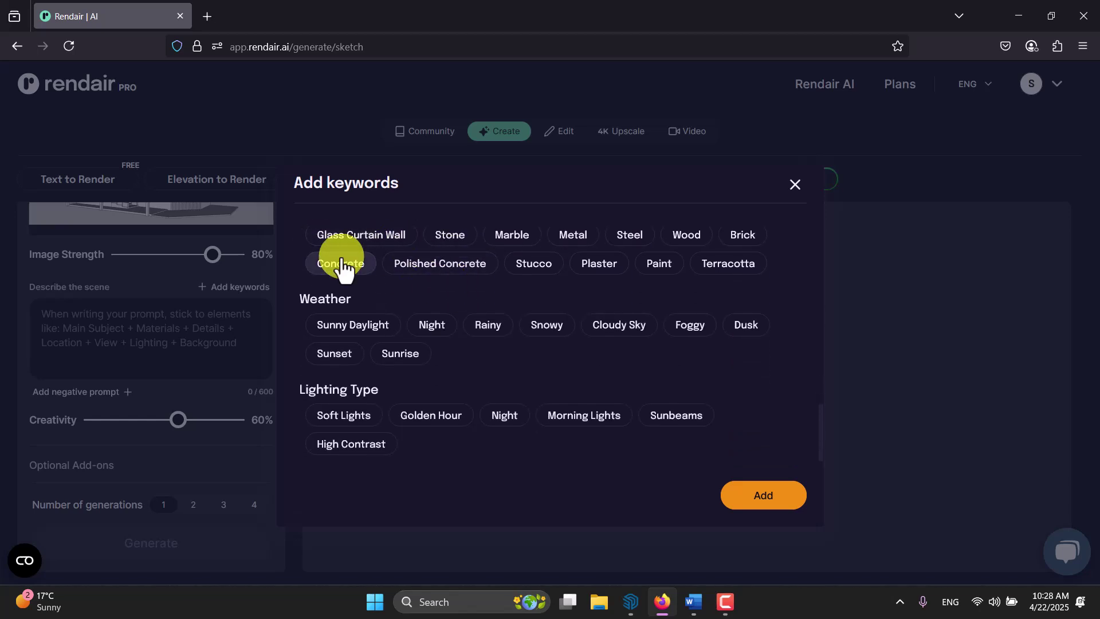
{"action": "left_click", "coordinate": [340, 263]}
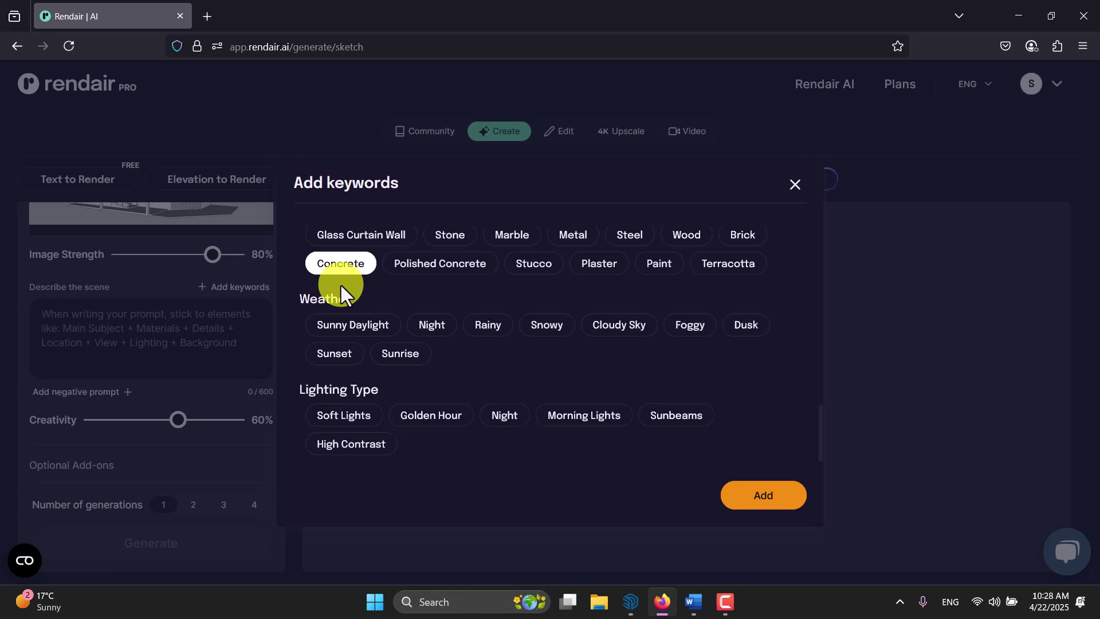
- Select Cloudy Sky as Weather and High Contrast as Lighting Type, and add all chosen keywords to the scene description
{"action": "scroll", "coordinate": [342, 286], "scroll_direction": "down", "scroll_amount": 1}
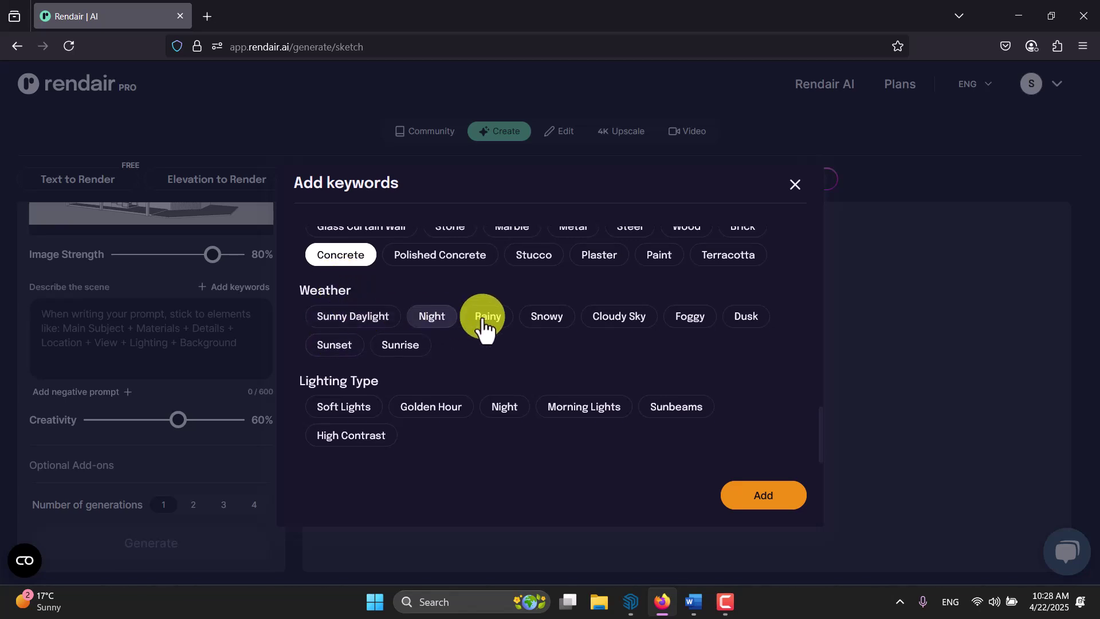
{"action": "left_click", "coordinate": [651, 324]}
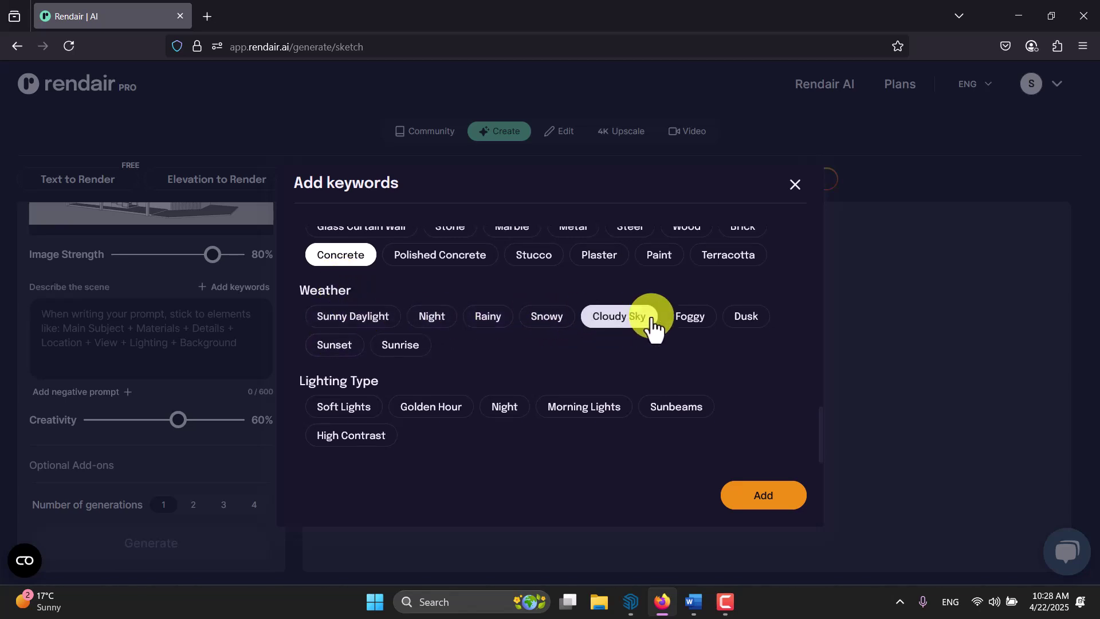
{"action": "left_click", "coordinate": [374, 441]}
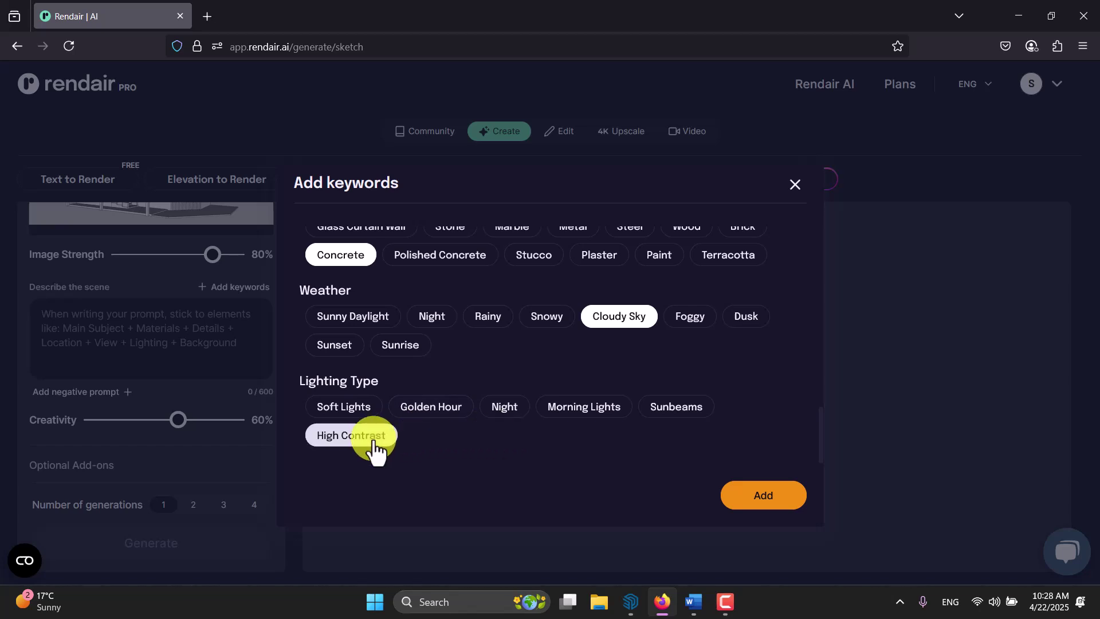
{"action": "left_click", "coordinate": [765, 498]}
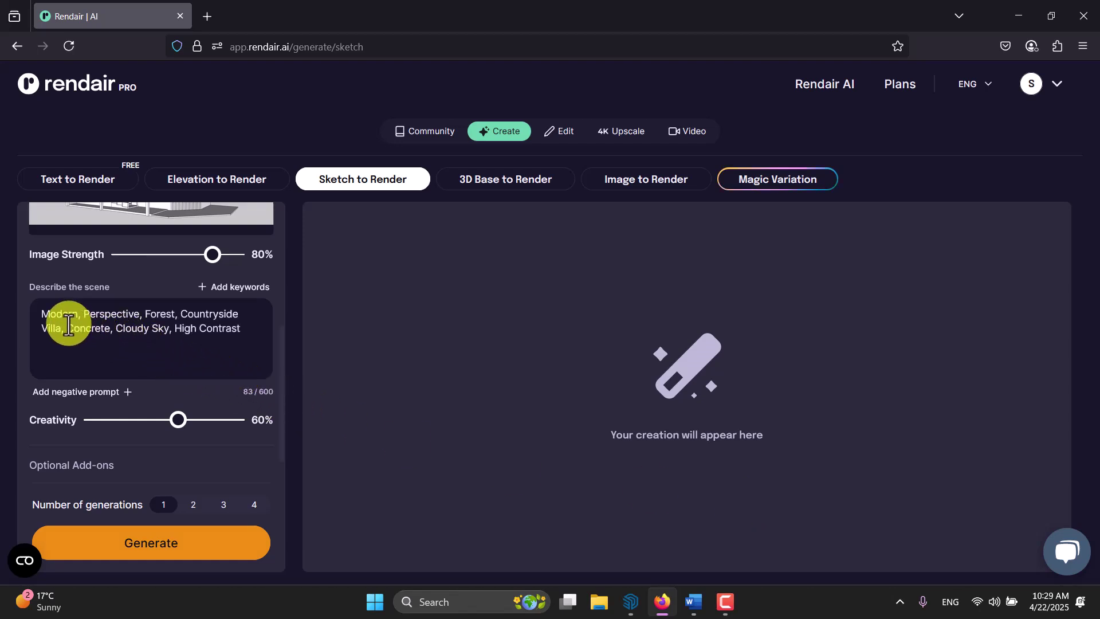
- Set the Creativity of the render to 20%
{"action": "scroll", "coordinate": [175, 367], "scroll_direction": "down", "scroll_amount": 1}
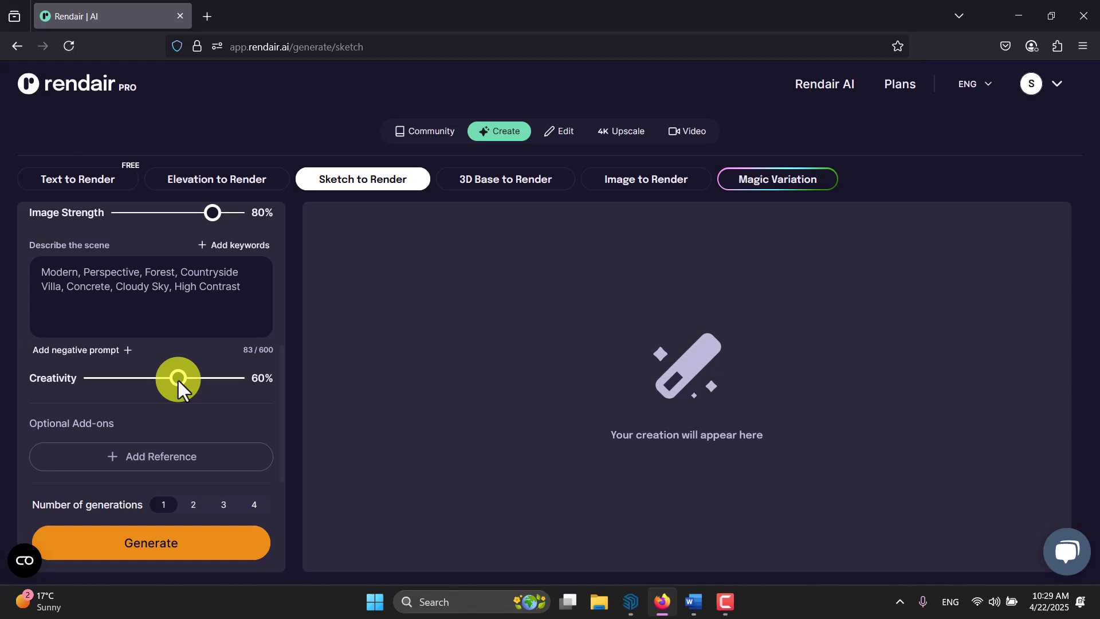
{"action": "left_click_drag", "start_coordinate": [177, 380], "coordinate": [107, 379]}
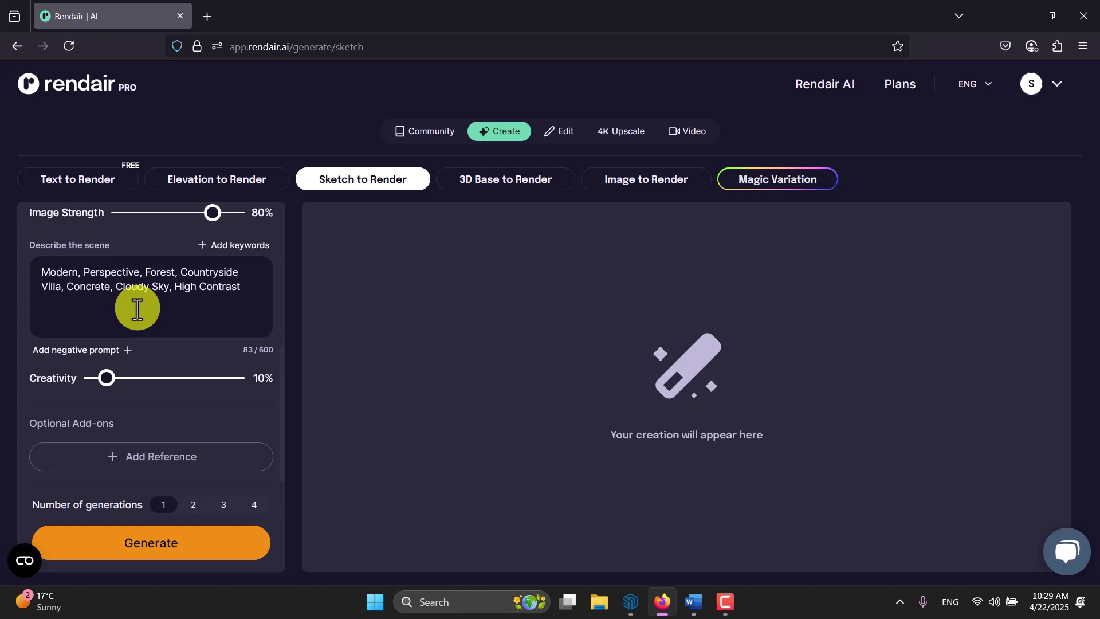
{"action": "left_click_drag", "start_coordinate": [108, 376], "coordinate": [121, 376]}
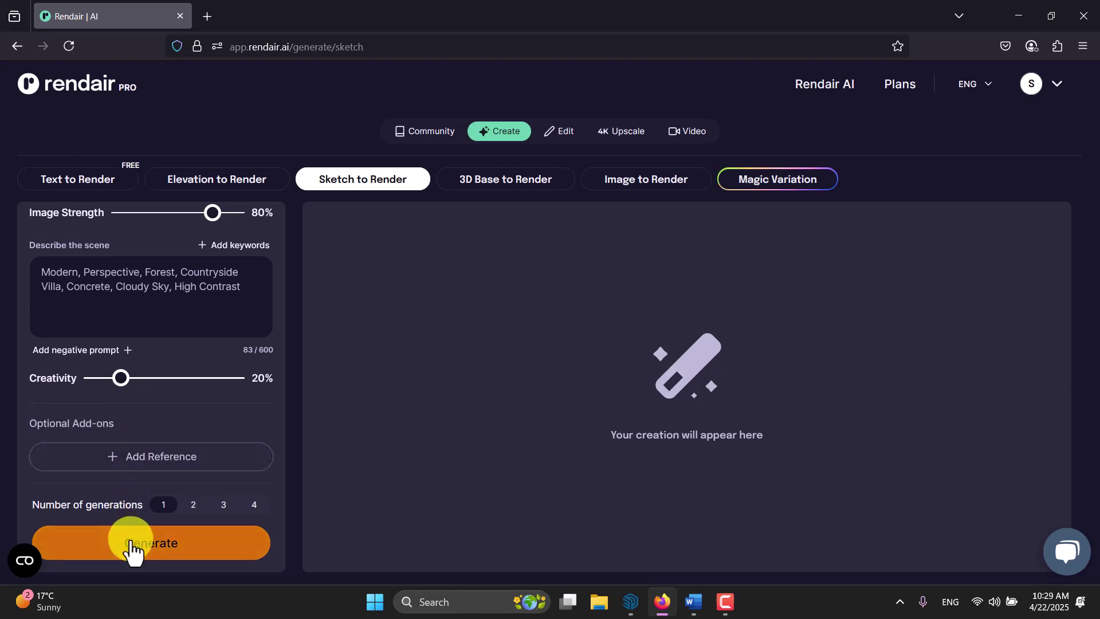
- Add a negative prompt by copying "Avoid bad shapes, cropped images, poor quality, or unwanted hand-sketch artifacts." from the Word document
{"action": "left_click", "coordinate": [46, 350]}
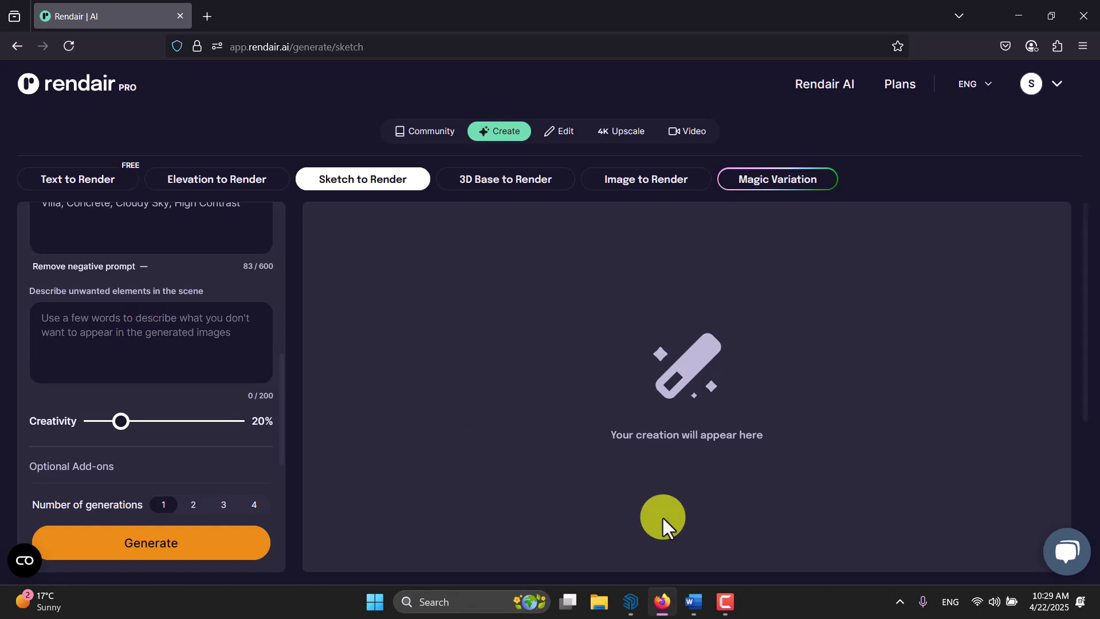
{"action": "left_click", "coordinate": [691, 598]}
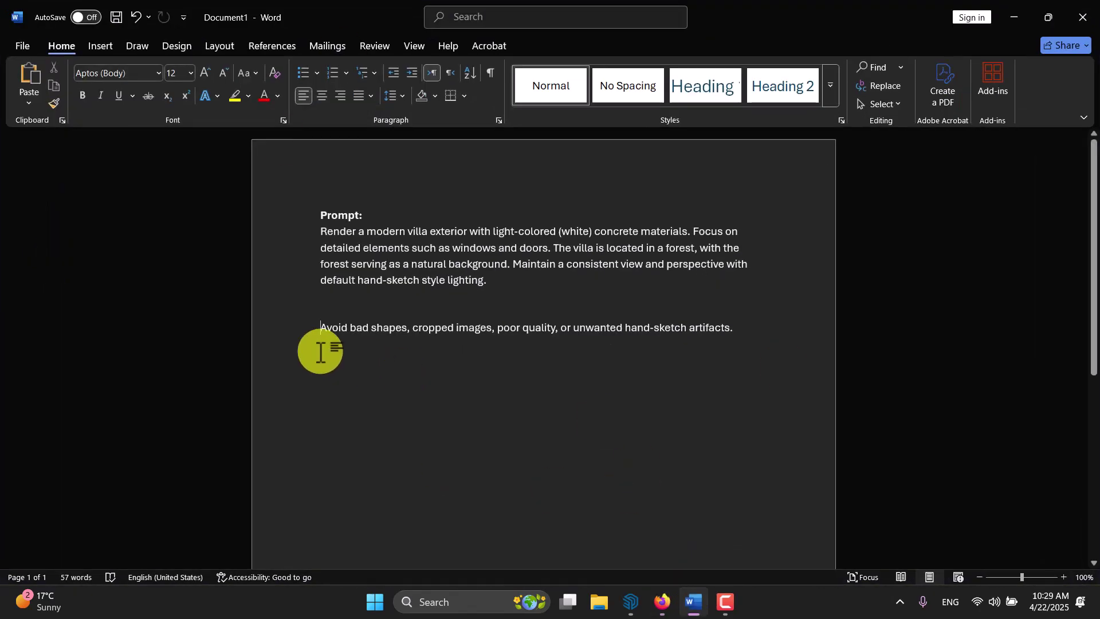
{"action": "left_click_drag", "start_coordinate": [319, 325], "coordinate": [732, 327]}
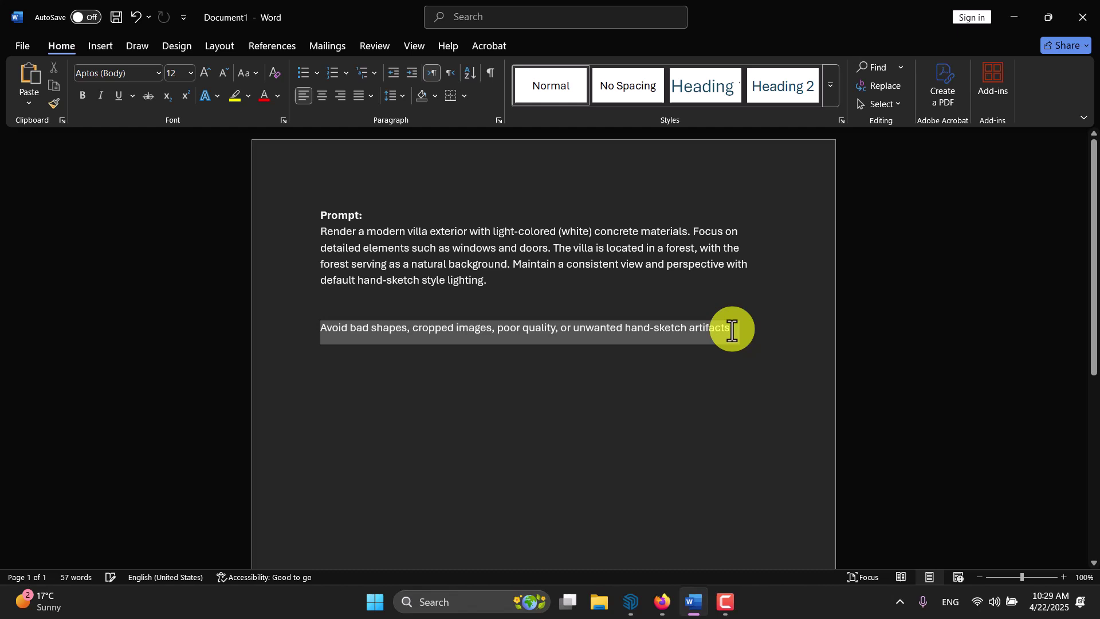
{"action": "key", "text": "ctrl+c"}
{"action": "left_click", "coordinate": [664, 605]}
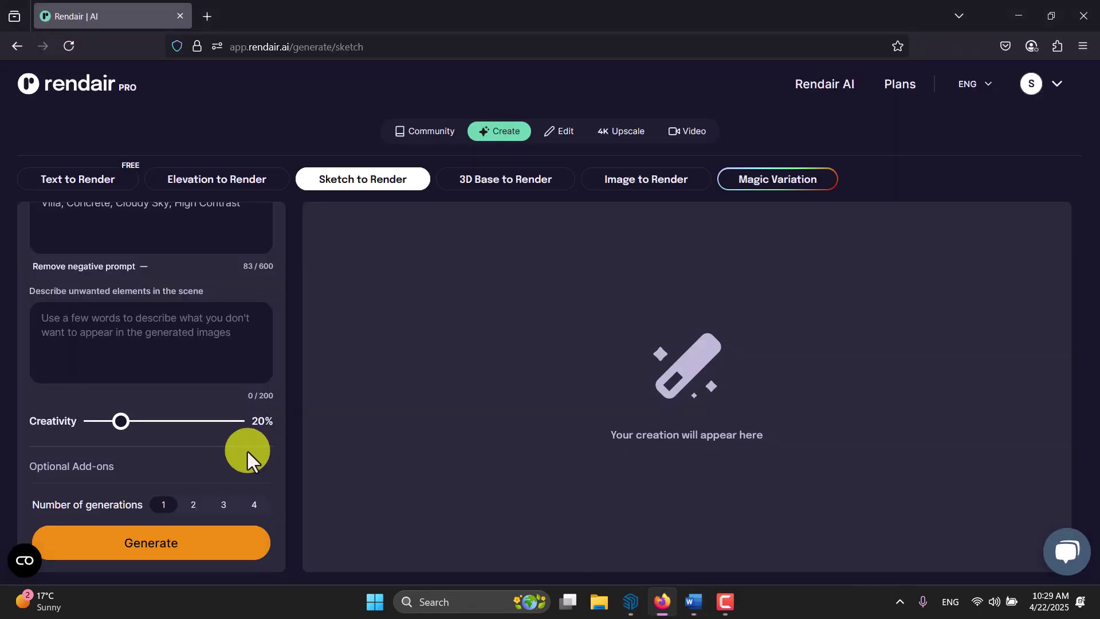
{"action": "left_click", "coordinate": [99, 329]}
{"action": "key", "text": "ctrl+v"}
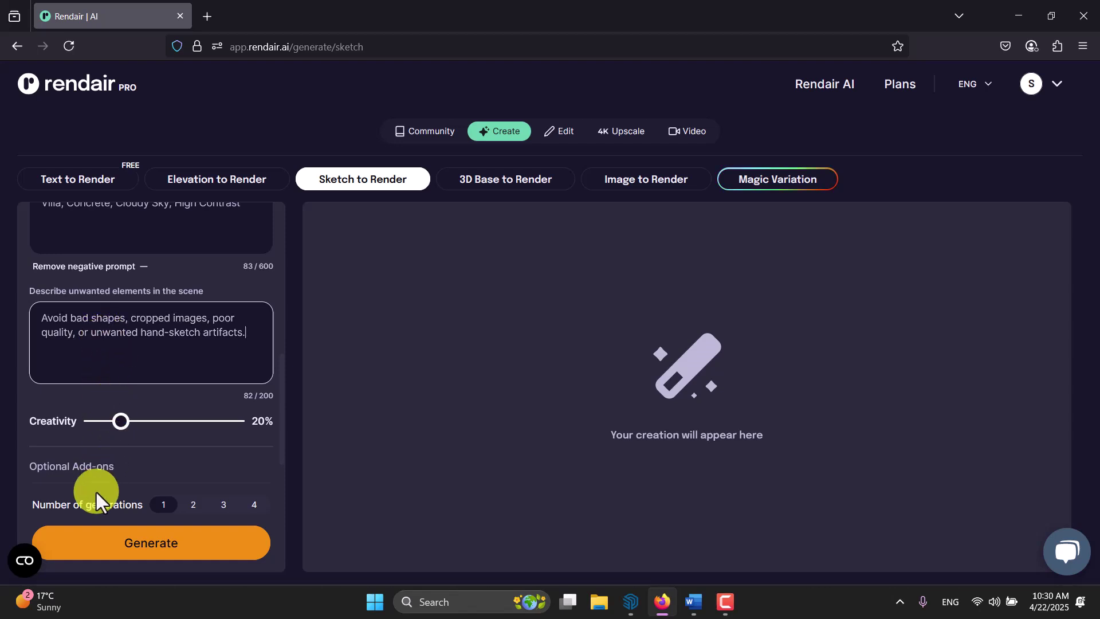
- Generate one render of the villa and examine it against the base image and the prompt settings
{"action": "left_click", "coordinate": [166, 550]}
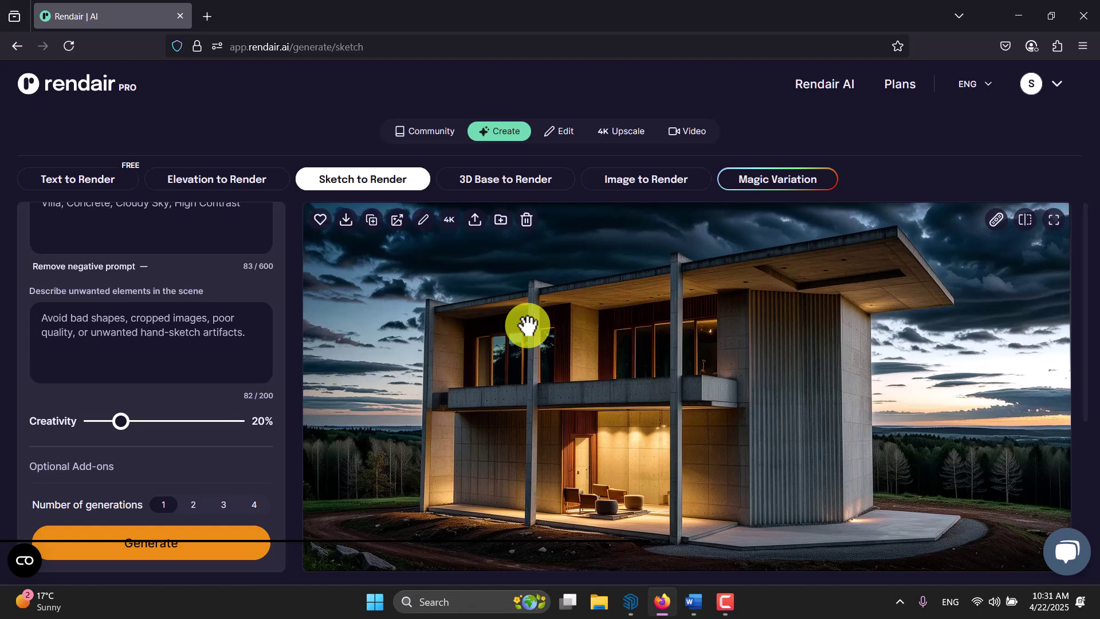
{"action": "scroll", "coordinate": [621, 402], "scroll_direction": "down", "scroll_amount": 2}
{"action": "scroll", "coordinate": [620, 402], "scroll_direction": "up", "scroll_amount": 2}
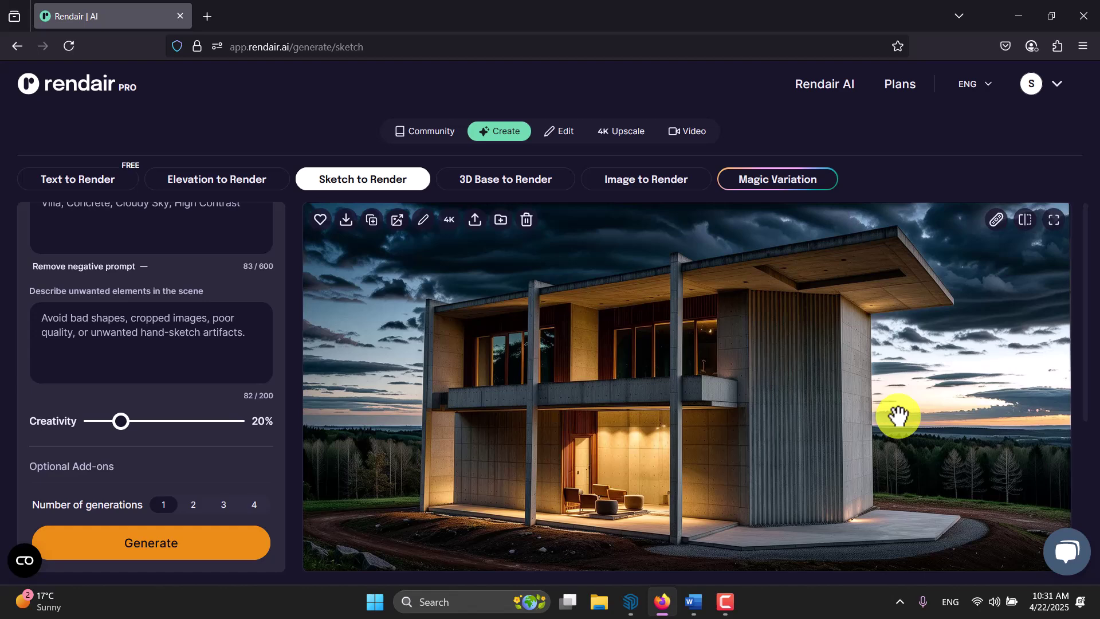
{"action": "scroll", "coordinate": [761, 398], "scroll_direction": "down", "scroll_amount": 1}
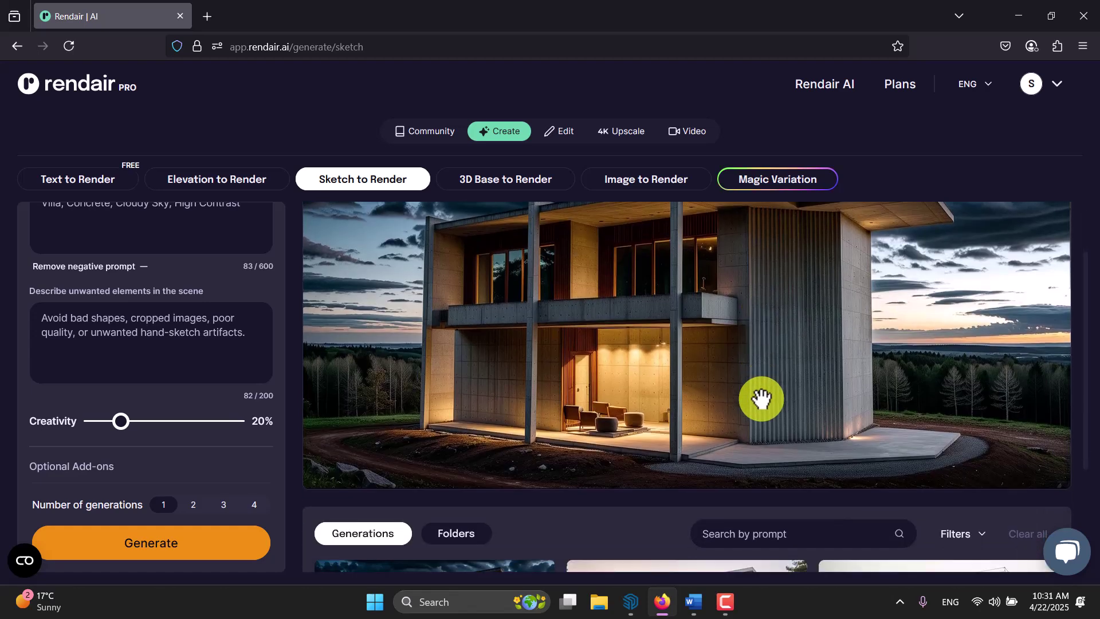
{"action": "scroll", "coordinate": [216, 373], "scroll_direction": "up", "scroll_amount": 5}
{"action": "scroll", "coordinate": [174, 389], "scroll_direction": "down", "scroll_amount": 3}
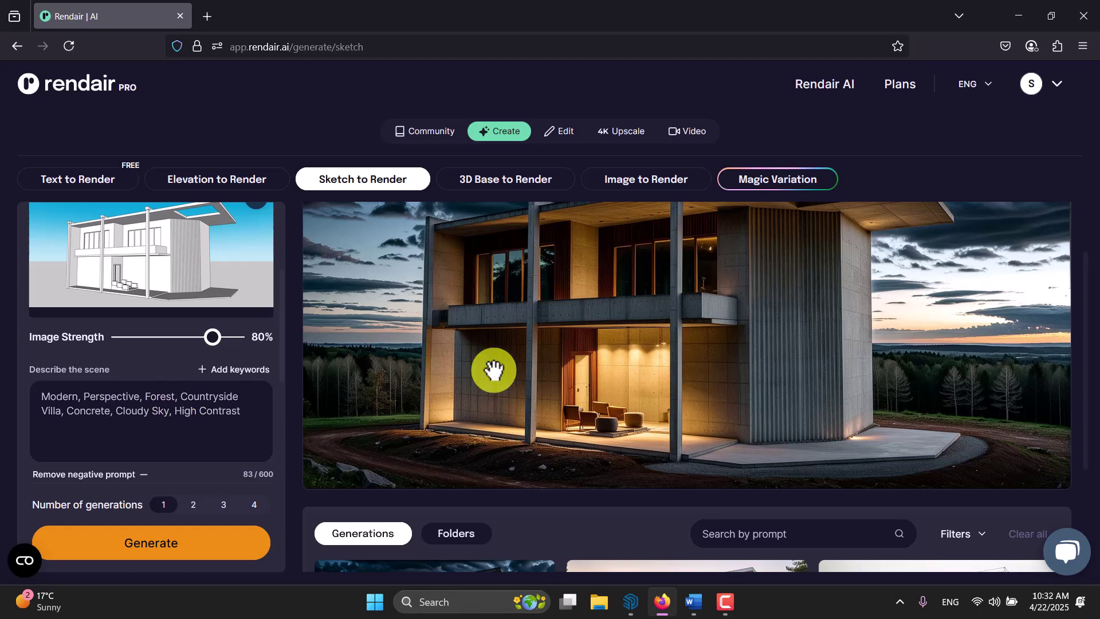
- Look through the Generations and Folders galleries and open the newest villa render in the main preview
{"action": "mouse_move", "coordinate": [439, 298]}
{"action": "scroll", "coordinate": [518, 320], "scroll_direction": "down", "scroll_amount": 5}
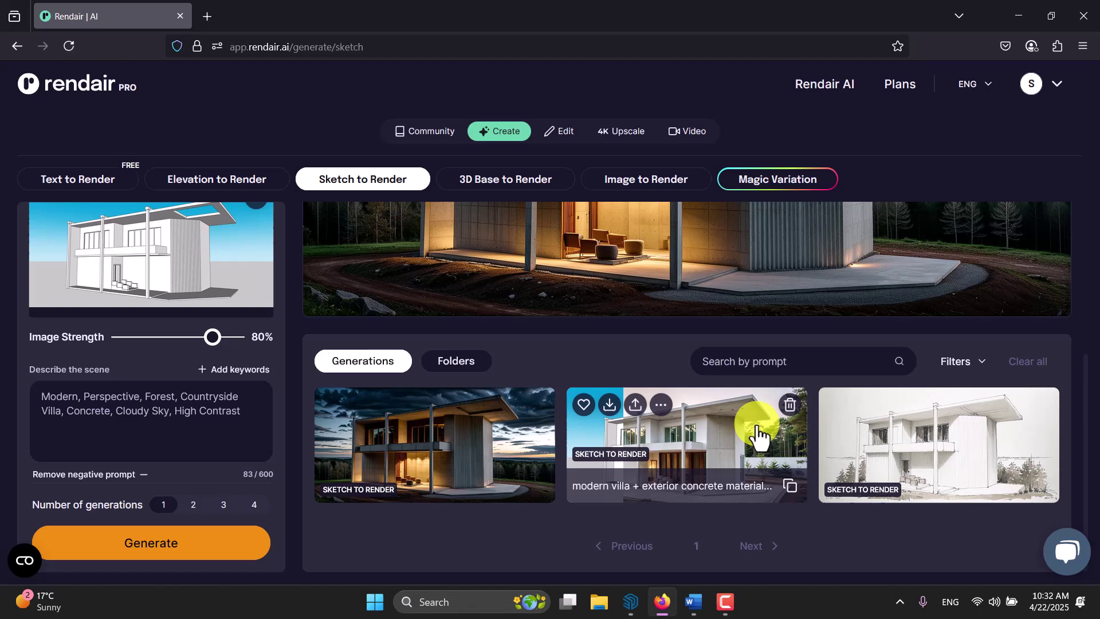
{"action": "left_click", "coordinate": [460, 367]}
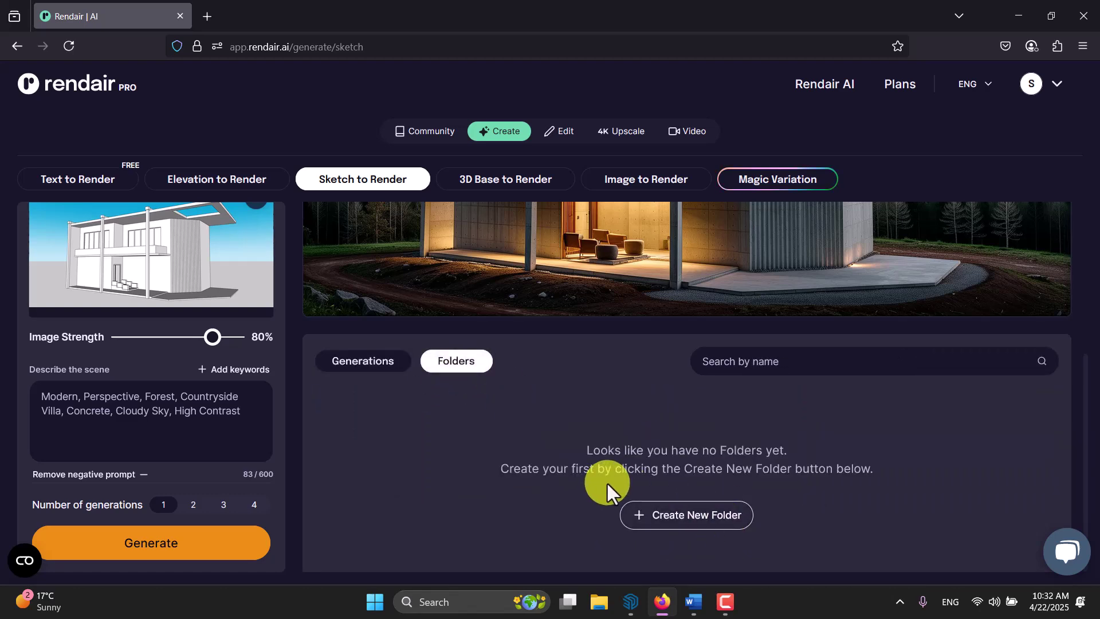
{"action": "left_click", "coordinate": [354, 367]}
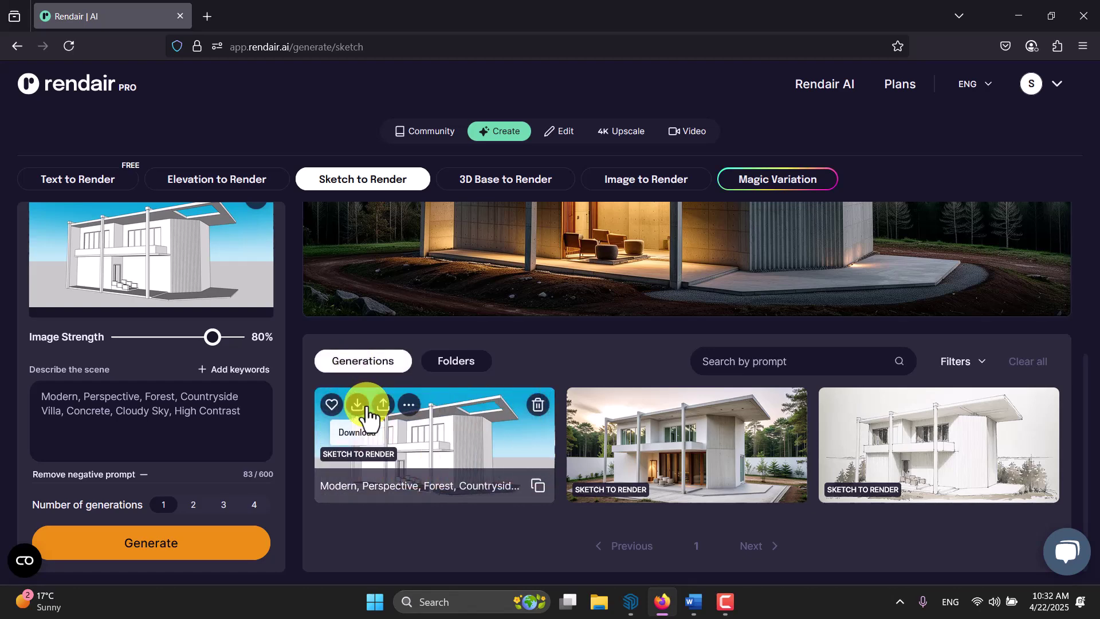
{"action": "left_click", "coordinate": [401, 454]}
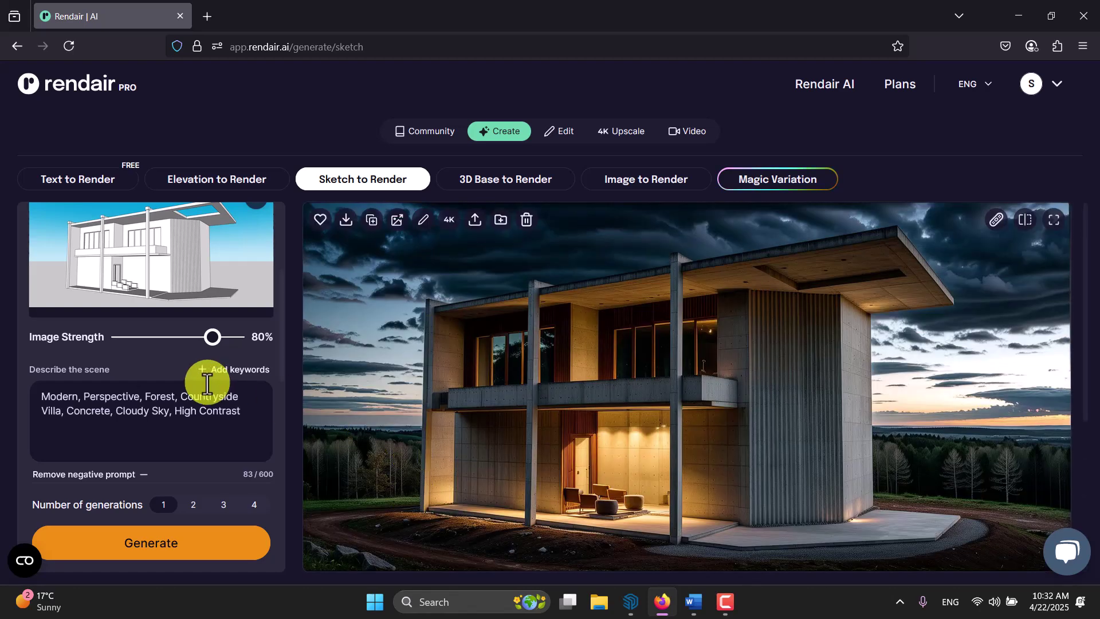
- Check the available image styles while keeping Realistic, and set the Image Strength to 50%
{"action": "scroll", "coordinate": [195, 367], "scroll_direction": "up", "scroll_amount": 3}
{"action": "left_click", "coordinate": [148, 252]}
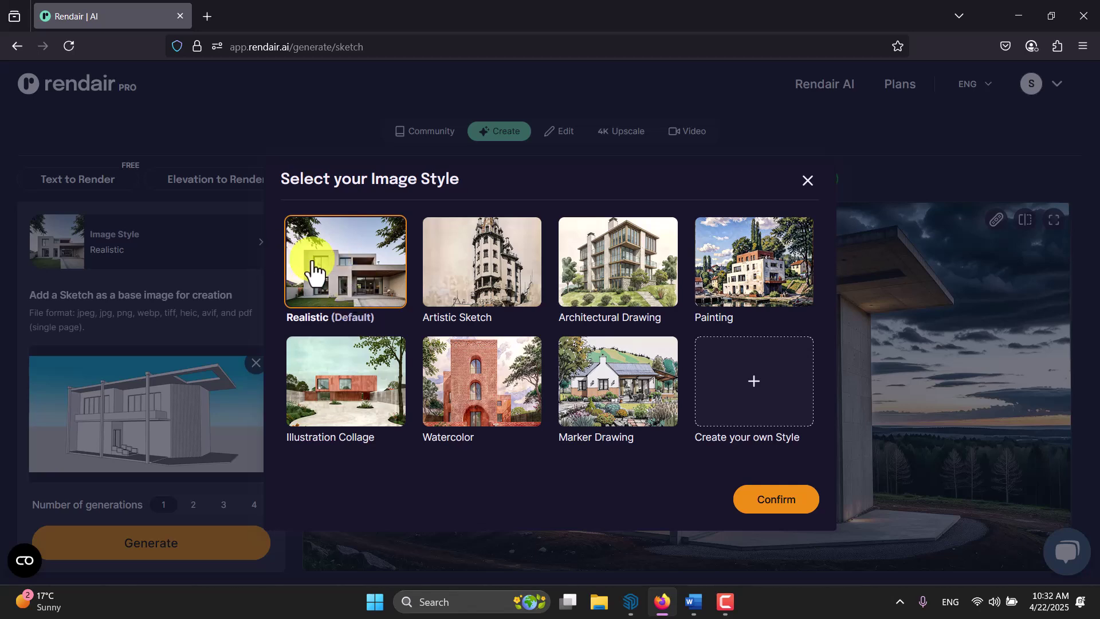
{"action": "left_click", "coordinate": [823, 175]}
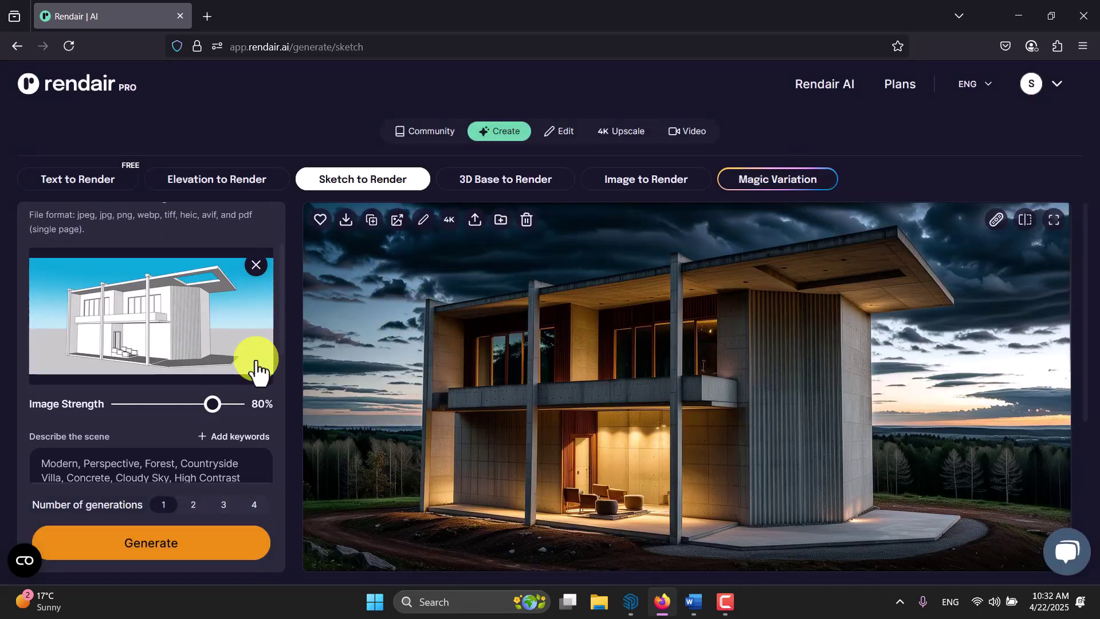
{"action": "scroll", "coordinate": [256, 368], "scroll_direction": "down", "scroll_amount": 2}
{"action": "left_click_drag", "start_coordinate": [210, 336], "coordinate": [178, 338]}
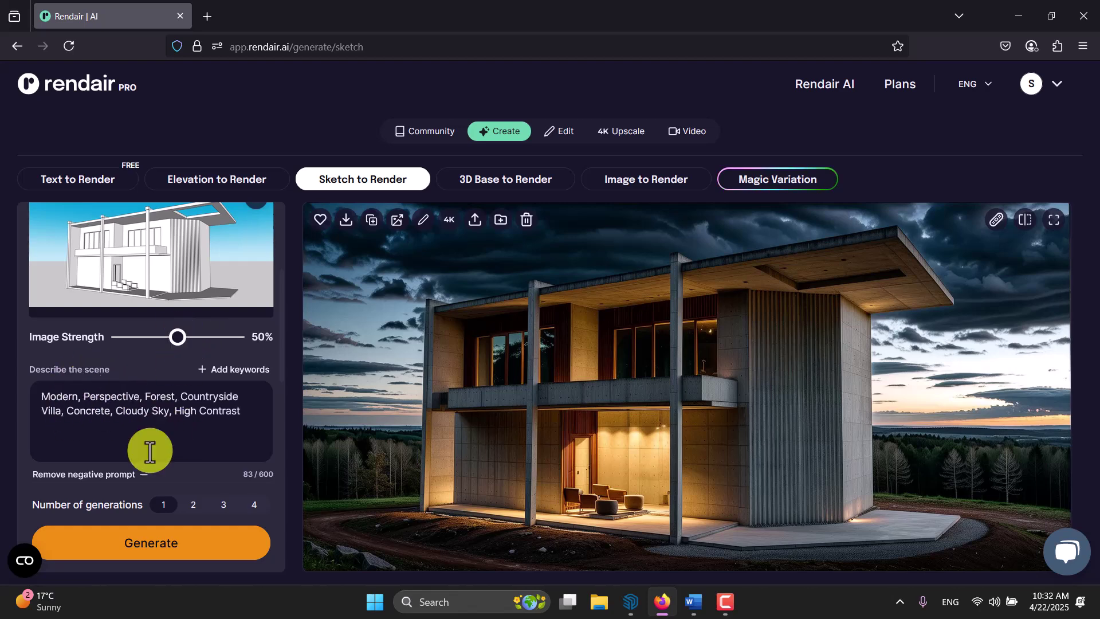
- Replace the scene description with the Word document's prompt paragraph starting "Render a modern villa exterior with light-colored (white) concrete materials."
{"action": "left_click", "coordinate": [687, 599]}
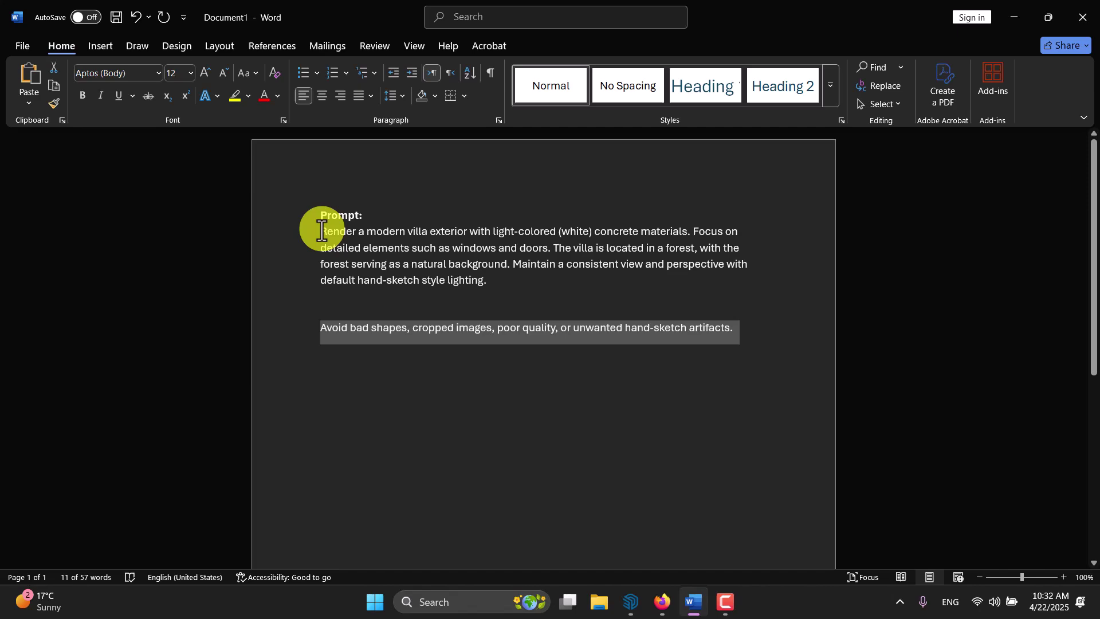
{"action": "left_click_drag", "start_coordinate": [322, 231], "coordinate": [490, 290]}
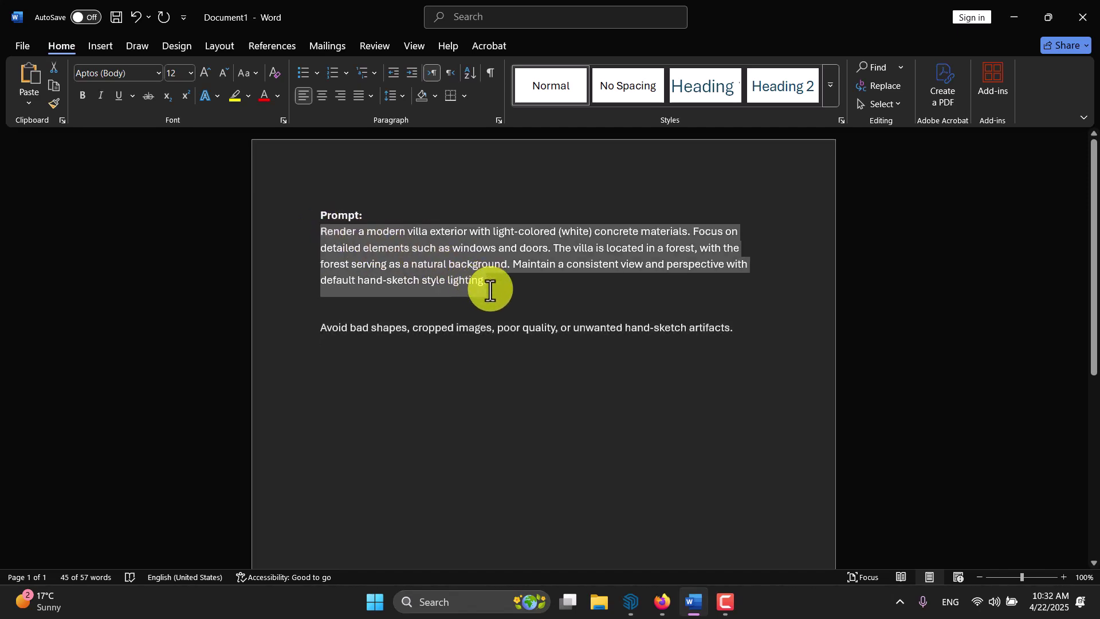
{"action": "left_click", "coordinate": [661, 601]}
{"action": "left_click_drag", "start_coordinate": [245, 411], "coordinate": [9, 401]}
{"action": "key", "text": "ctrl+v"}
{"action": "scroll", "coordinate": [143, 401], "scroll_direction": "down", "scroll_amount": 3}
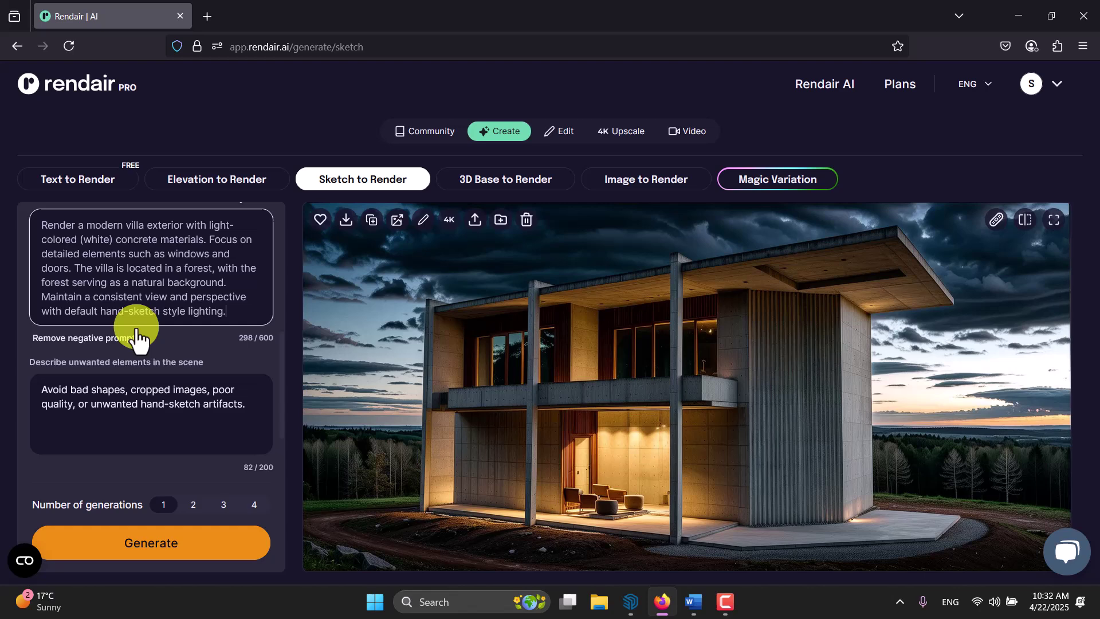
{"action": "scroll", "coordinate": [137, 338], "scroll_direction": "up", "scroll_amount": 2}
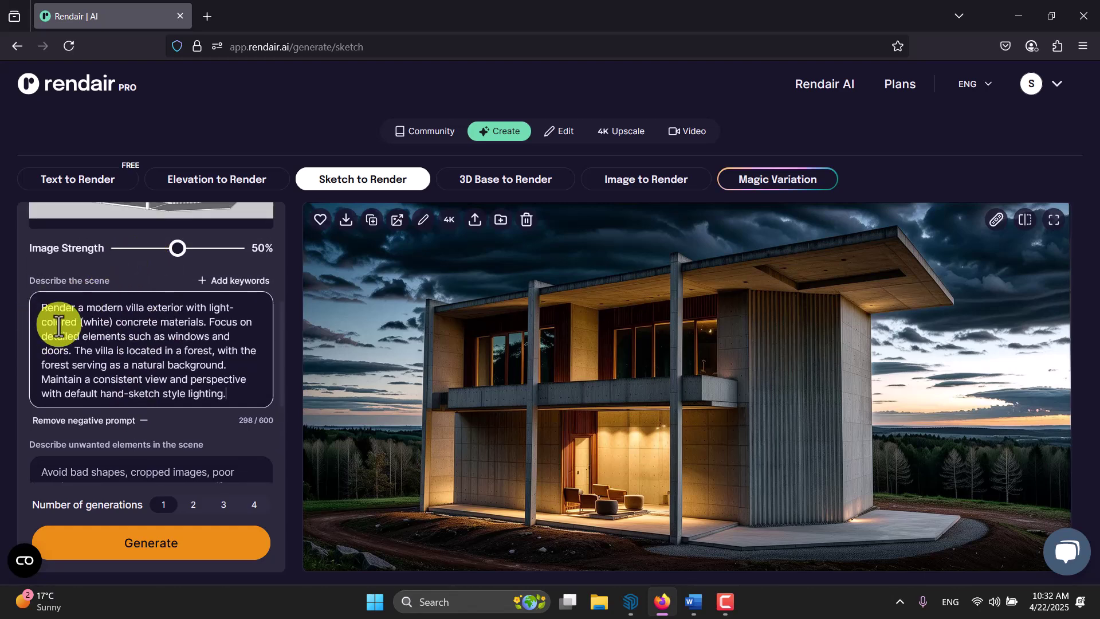
{"action": "scroll", "coordinate": [81, 400], "scroll_direction": "down", "scroll_amount": 2}
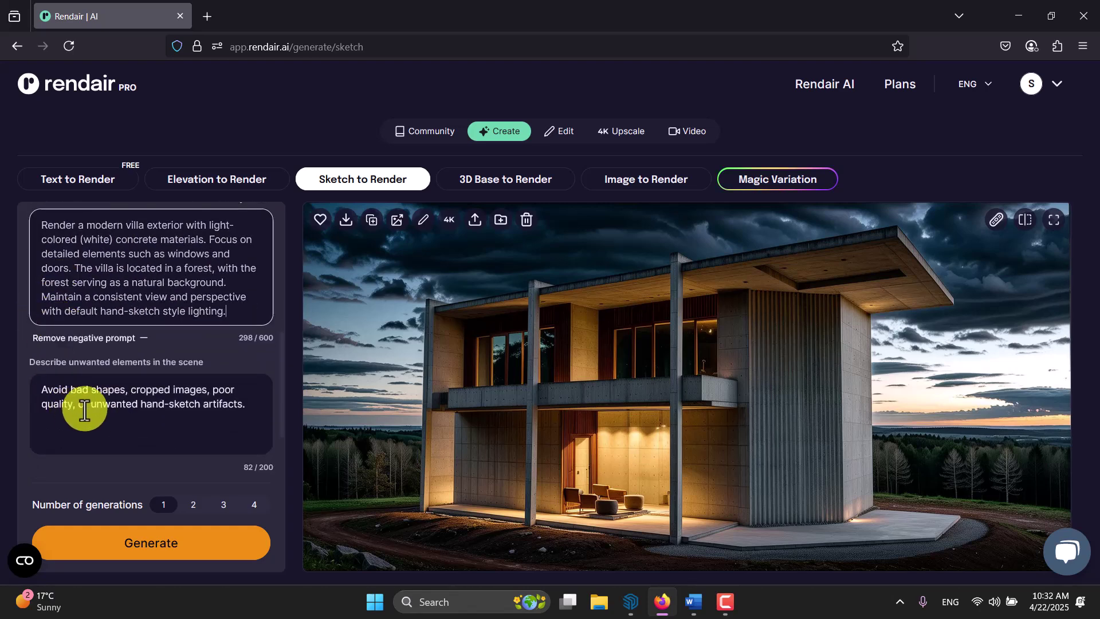
- Set the Creativity to 50%, keep the number of generations at 1, and review the render settings
{"action": "scroll", "coordinate": [114, 408], "scroll_direction": "down", "scroll_amount": 2}
{"action": "left_click_drag", "start_coordinate": [117, 414], "coordinate": [164, 411]}
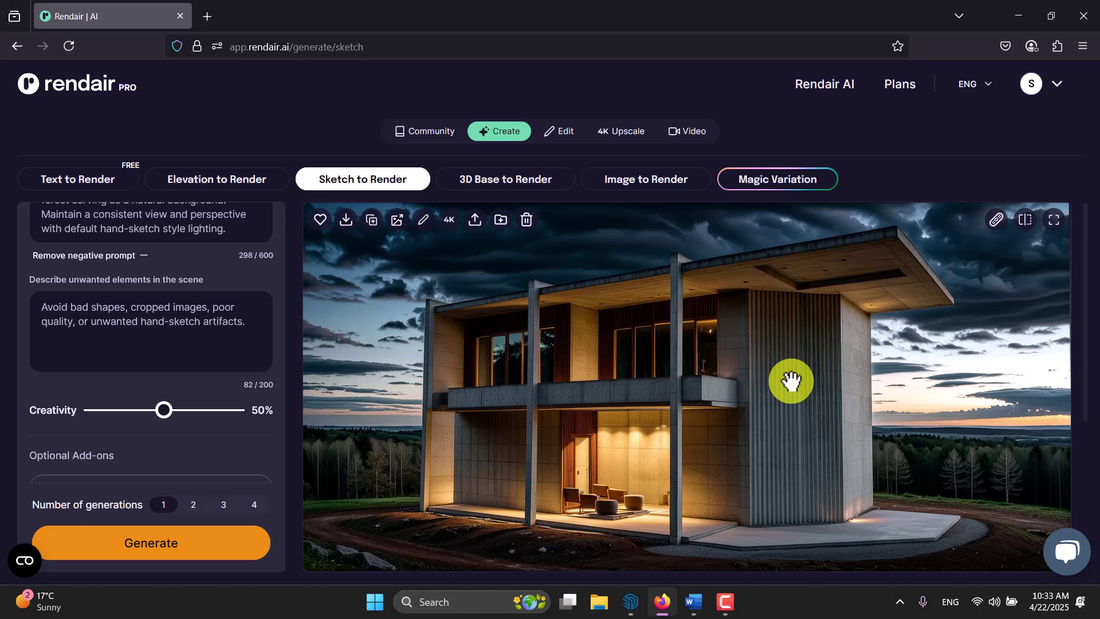
{"action": "scroll", "coordinate": [123, 331], "scroll_direction": "down", "scroll_amount": 1}
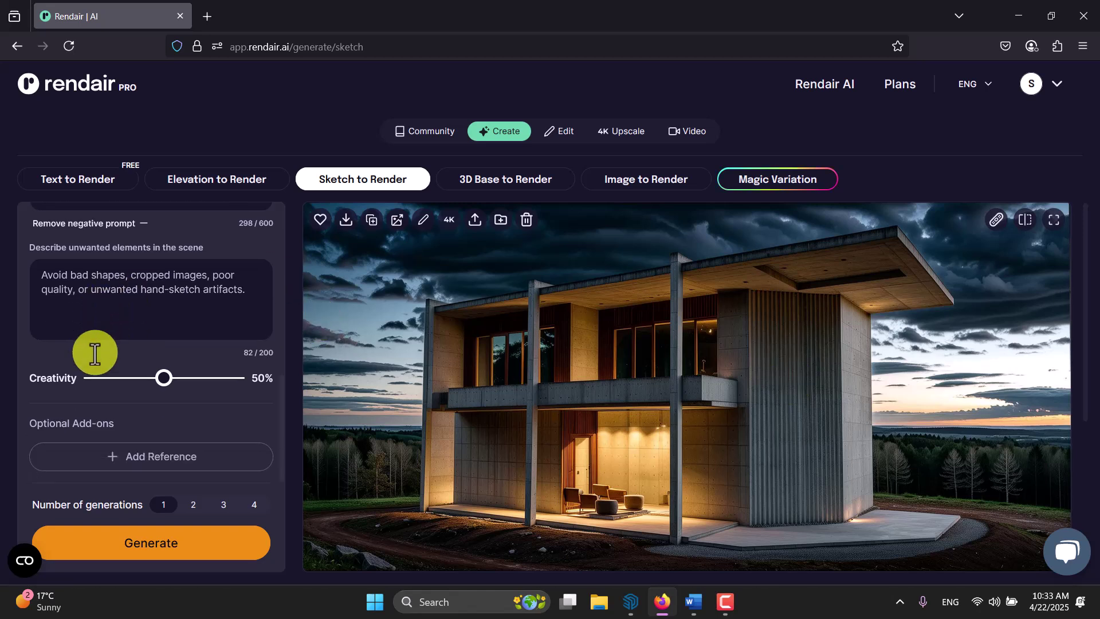
{"action": "left_click", "coordinate": [192, 504]}
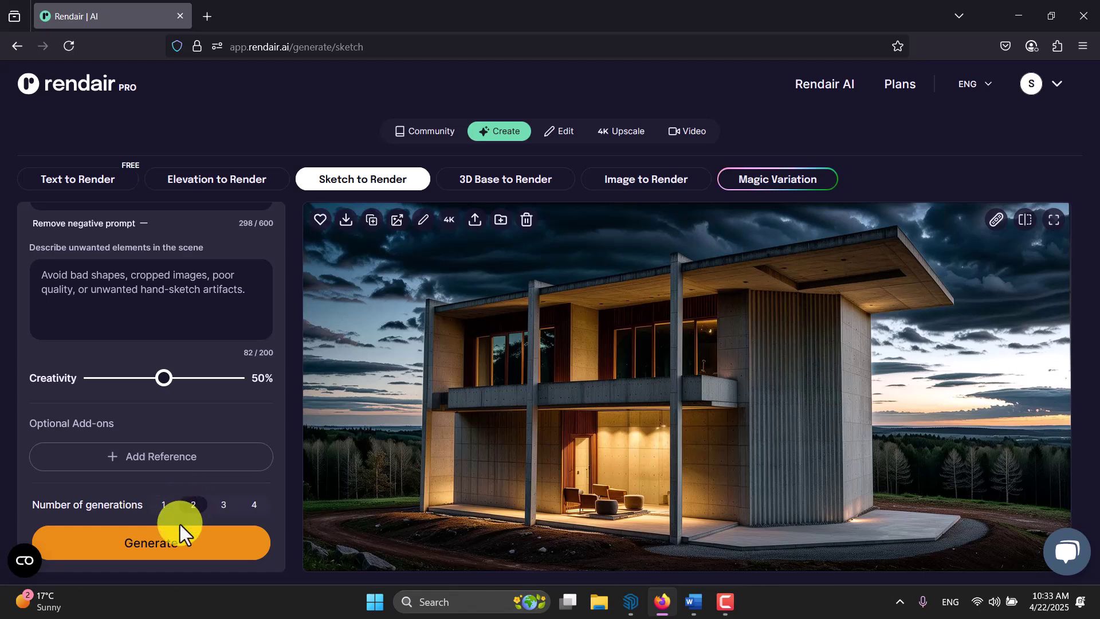
{"action": "left_click", "coordinate": [164, 505]}
{"action": "scroll", "coordinate": [181, 472], "scroll_direction": "up", "scroll_amount": 8}
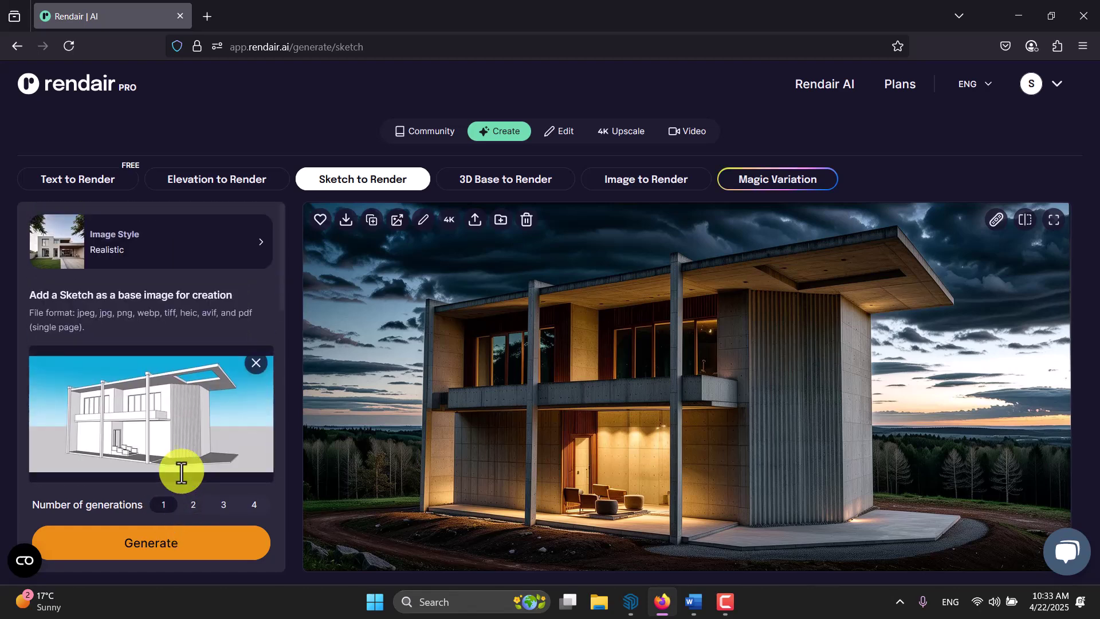
{"action": "scroll", "coordinate": [187, 361], "scroll_direction": "down", "scroll_amount": 6}
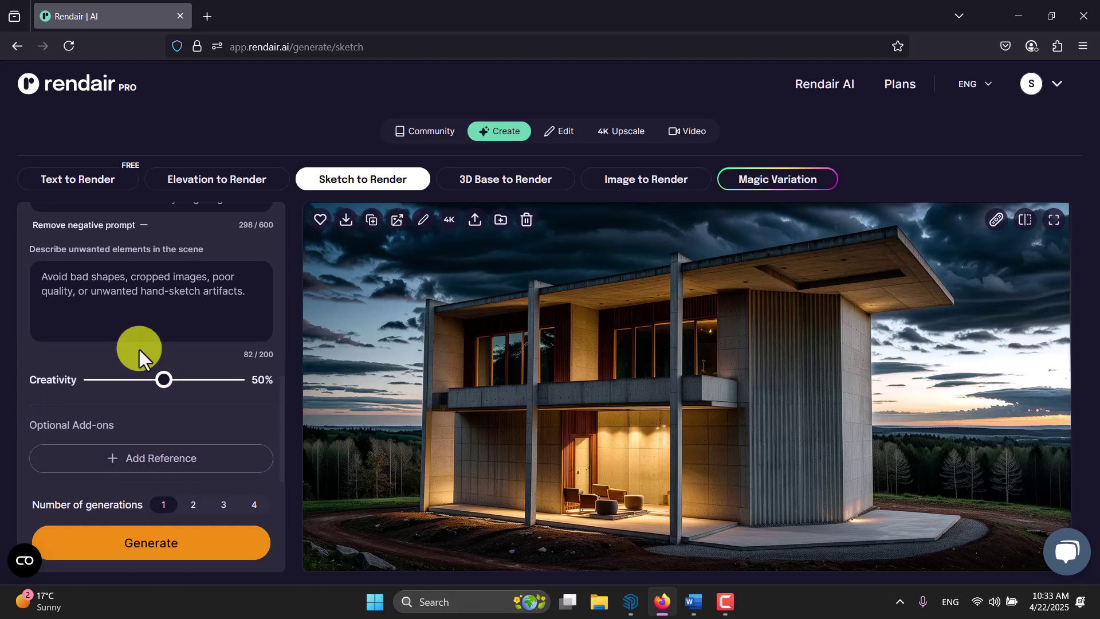
{"action": "scroll", "coordinate": [139, 349], "scroll_direction": "up", "scroll_amount": 4}
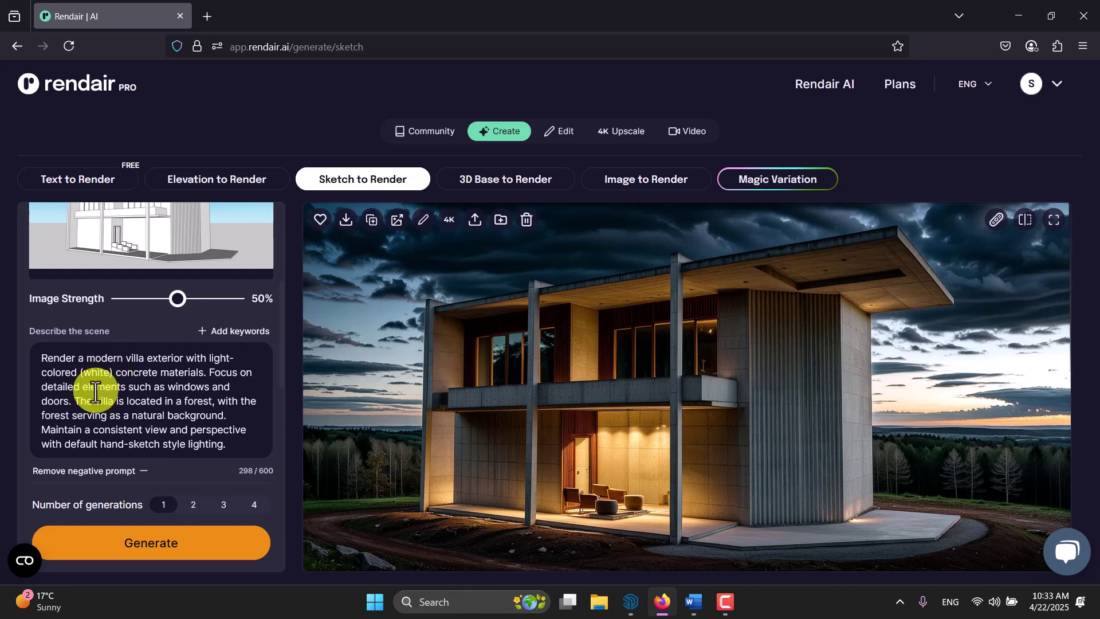
- Delete the scene description's last sentence, starting "Maintain a consistent view and perspective", and generate one render of the villa
{"action": "scroll", "coordinate": [91, 406], "scroll_direction": "down", "scroll_amount": 2}
{"action": "mouse_move", "coordinate": [229, 370]}
{"action": "left_mouse_down"}
{"action": "mouse_move", "coordinate": [44, 360]}
{"action": "mouse_move", "coordinate": [41, 371]}
{"action": "left_mouse_up"}
{"action": "key", "text": "BackSpace"}
{"action": "key", "text": "BackSpace"}
{"action": "key", "text": "BackSpace"}
{"action": "key", "text": "BackSpace"}
{"action": "key", "text": "BackSpace"}
{"action": "key", "text": "BackSpace"}
{"action": "key", "text": "BackSpace"}
{"action": "key", "text": "BackSpace"}
{"action": "key", "text": "BackSpace"}
{"action": "key", "text": "BackSpace"}
{"action": "key", "text": "BackSpace"}
{"action": "key", "text": "BackSpace"}
{"action": "key", "text": "BackSpace"}
{"action": "key", "text": "BackSpace"}
{"action": "key", "text": "BackSpace"}
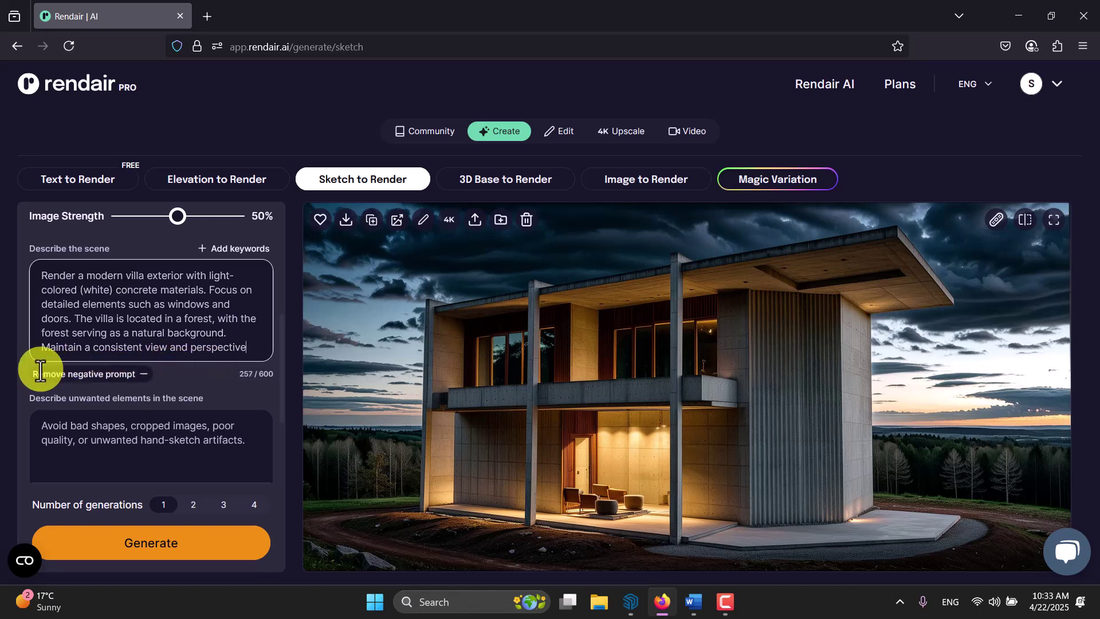
{"action": "key", "text": "BackSpace"}
{"action": "key", "text": "BackSpace"}
{"action": "key", "text": "BackSpace"}
{"action": "key", "text": "BackSpace"}
{"action": "key", "text": "BackSpace"}
{"action": "key", "text": "BackSpace"}
{"action": "key", "text": "BackSpace"}
{"action": "key", "text": "BackSpace"}
{"action": "key", "text": "BackSpace"}
{"action": "key", "text": "BackSpace"}
{"action": "key", "text": "BackSpace"}
{"action": "key", "text": "BackSpace"}
{"action": "key", "text": "BackSpace"}
{"action": "key", "text": "BackSpace"}
{"action": "key", "text": "BackSpace"}
{"action": "key", "text": "BackSpace"}
{"action": "key", "text": "BackSpace"}
{"action": "key", "text": "BackSpace"}
{"action": "key", "text": "BackSpace"}
{"action": "key", "text": "BackSpace"}
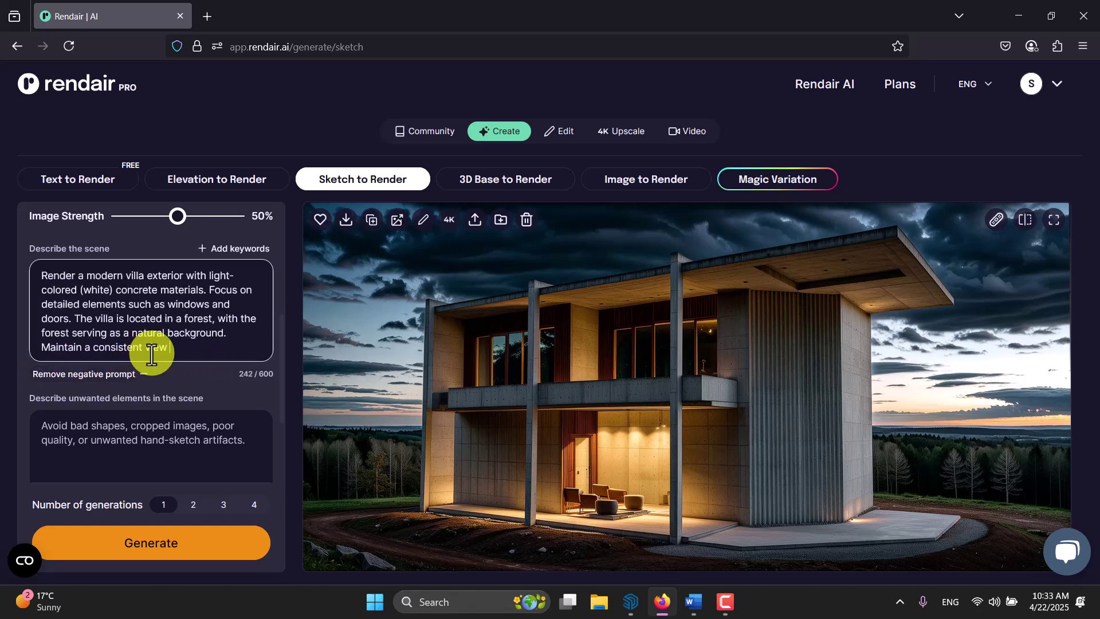
{"action": "key", "text": "BackSpace"}
{"action": "key", "text": "BackSpace"}
{"action": "key", "text": "BackSpace"}
{"action": "key", "text": "BackSpace"}
{"action": "key", "text": "BackSpace"}
{"action": "key", "text": "BackSpace"}
{"action": "key", "text": "BackSpace"}
{"action": "key", "text": "BackSpace"}
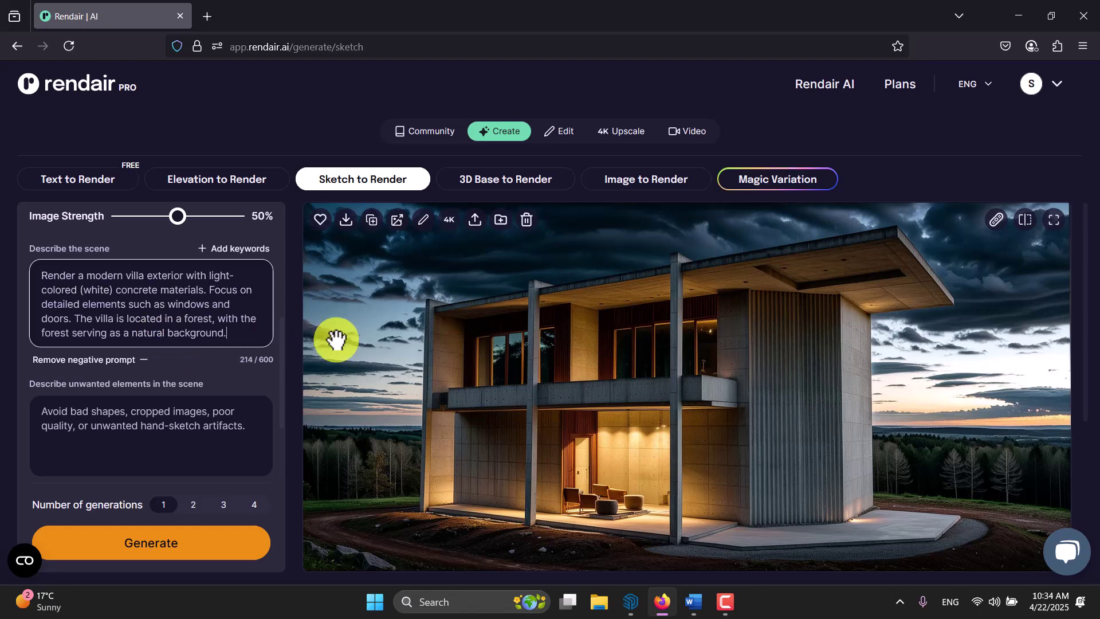
{"action": "scroll", "coordinate": [191, 401], "scroll_direction": "down", "scroll_amount": 3}
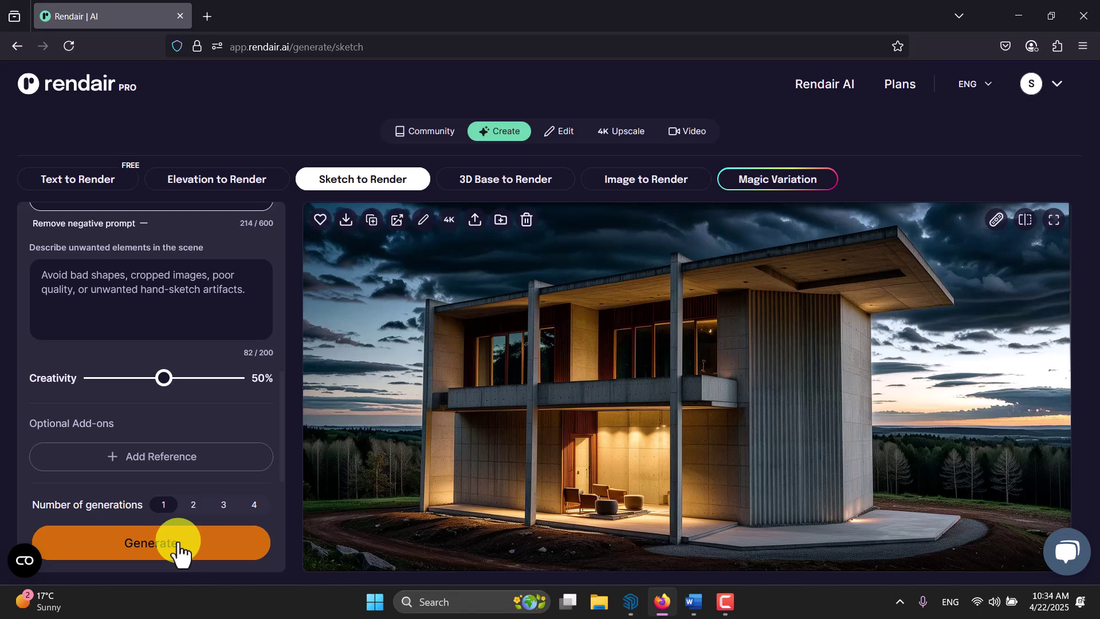
{"action": "left_click", "coordinate": [178, 543]}
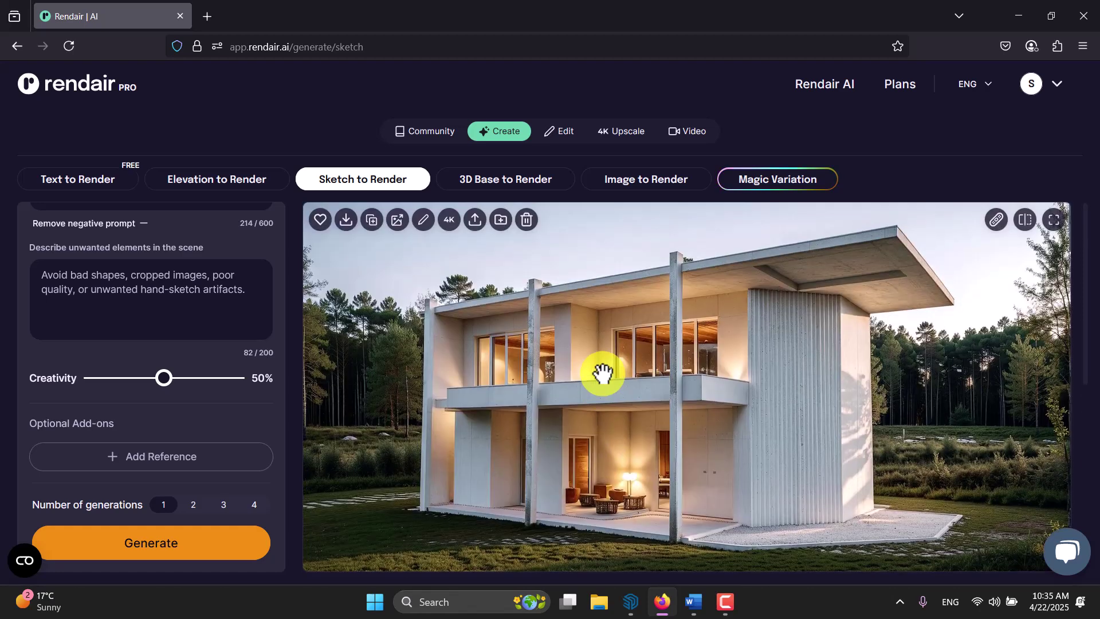
- Switch to SketchUp and inspect the villa model's entrance door, steps and front facade for comparison with the render
{"action": "left_click", "coordinate": [631, 601]}
{"action": "scroll", "coordinate": [401, 424], "scroll_direction": "up", "scroll_amount": 8}
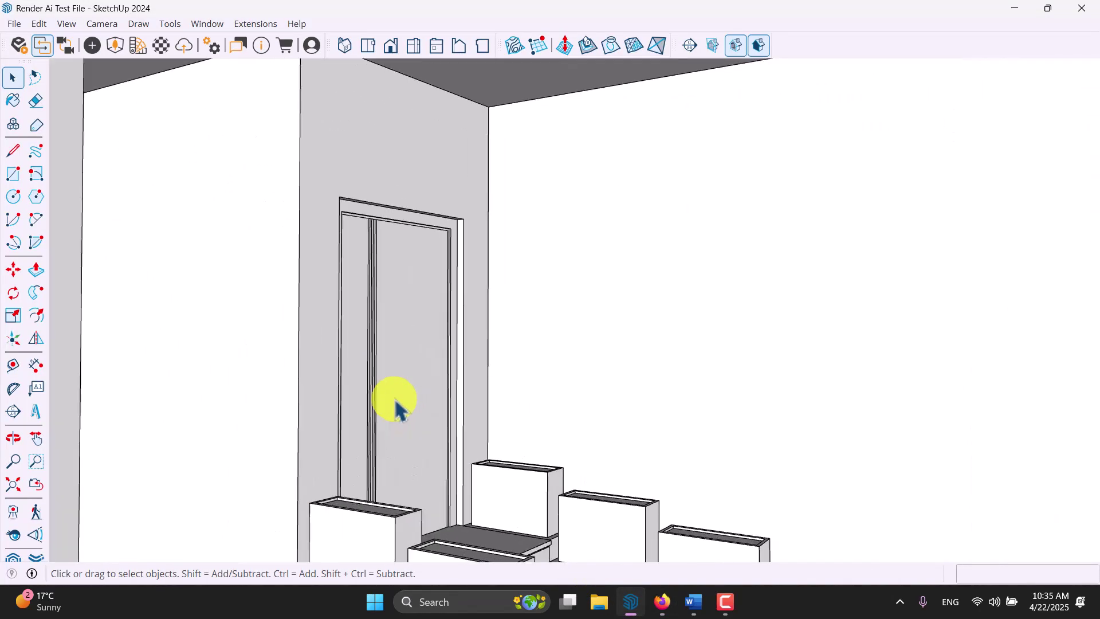
{"action": "middle_click_drag", "start_coordinate": [399, 410], "coordinate": [432, 359]}
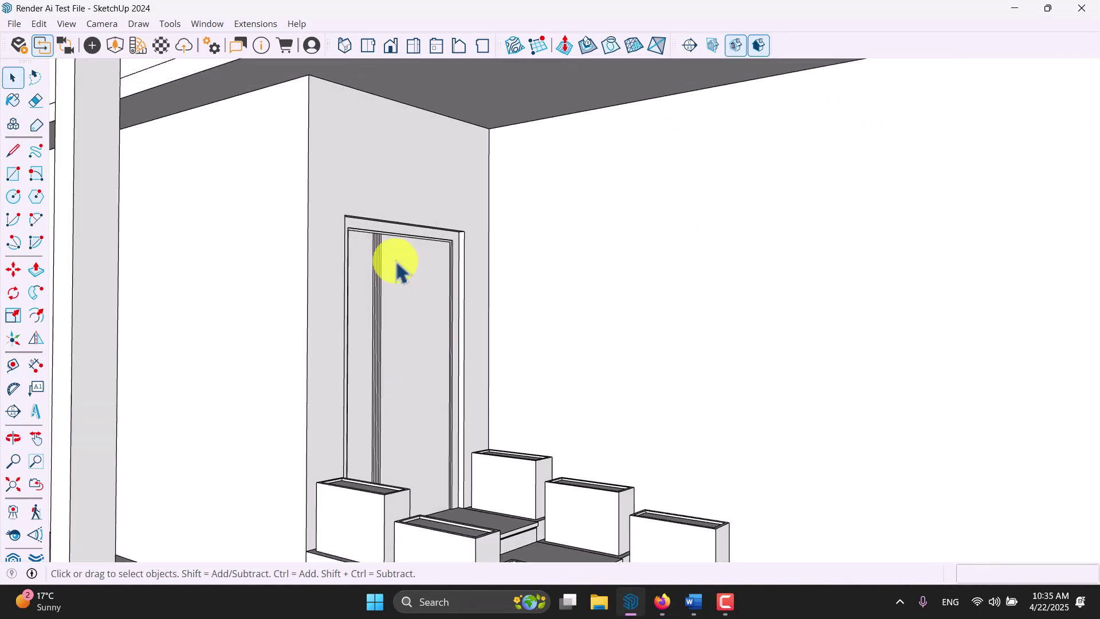
{"action": "scroll", "coordinate": [437, 314], "scroll_direction": "down", "scroll_amount": 5}
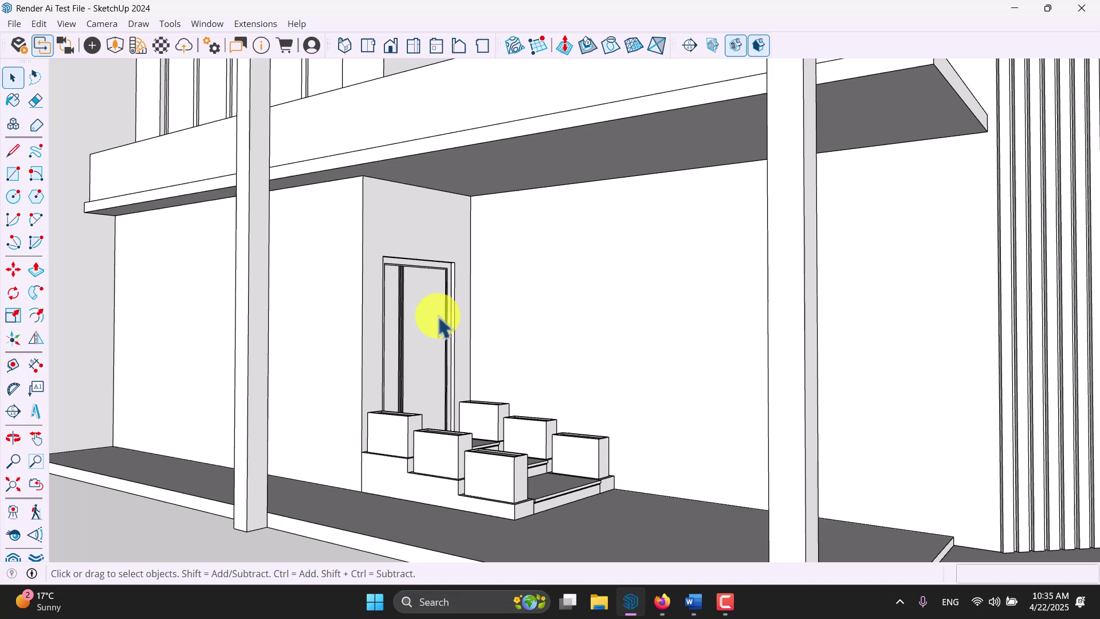
{"action": "middle_click_drag", "start_coordinate": [437, 315], "coordinate": [762, 297]}
{"action": "scroll", "coordinate": [504, 351], "scroll_direction": "down", "scroll_amount": 8}
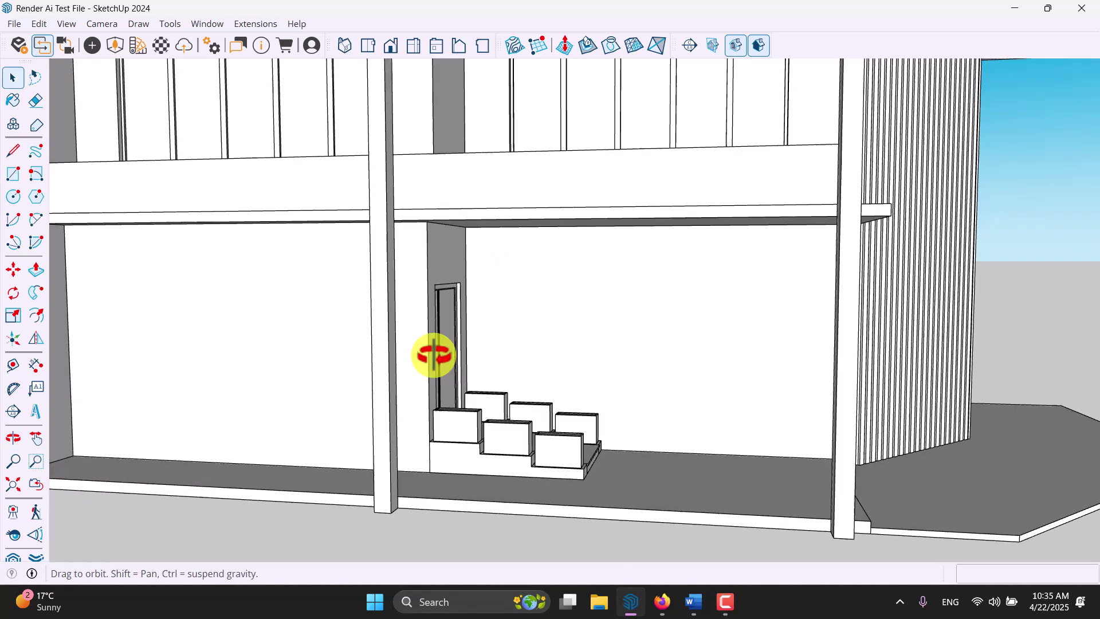
{"action": "middle_click_drag", "start_coordinate": [432, 356], "coordinate": [466, 307]}
{"action": "scroll", "coordinate": [602, 143], "scroll_direction": "up", "scroll_amount": 3}
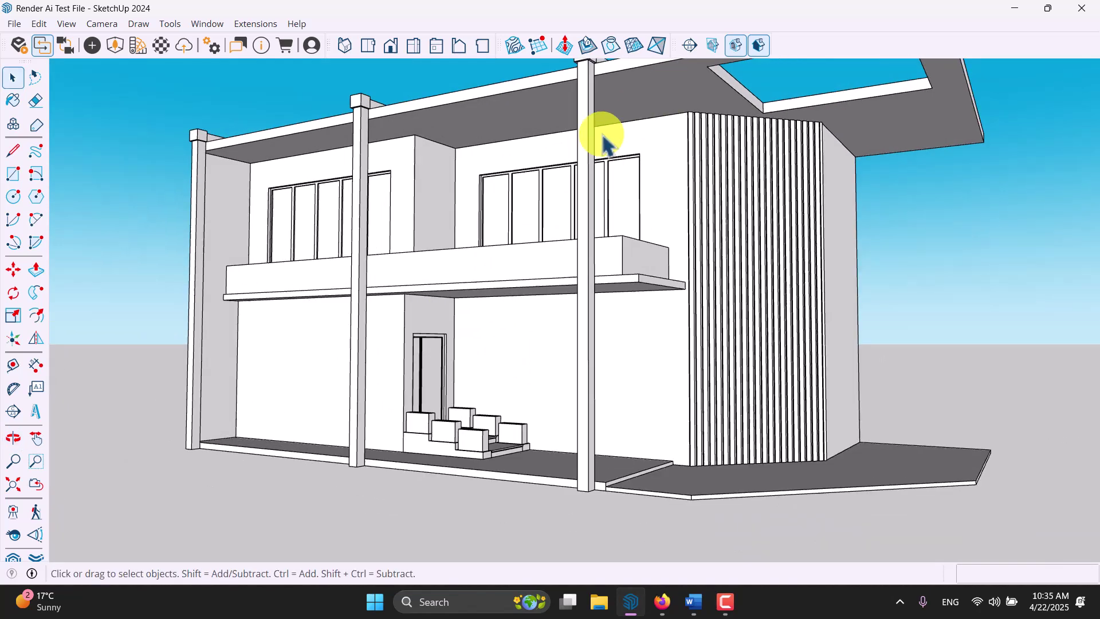
- Delete the two front columns nearest the slatted corner volume from the villa model
{"action": "left_click", "coordinate": [362, 208]}
{"action": "left_click", "coordinate": [590, 186]}
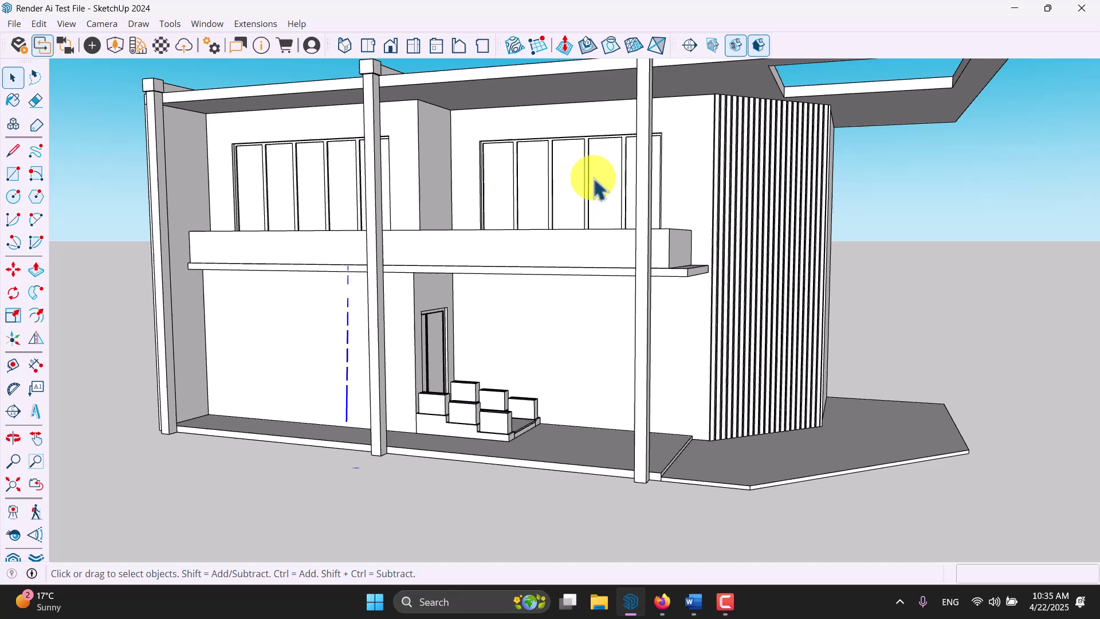
{"action": "scroll", "coordinate": [511, 303], "scroll_direction": "down", "scroll_amount": 4}
{"action": "key", "text": "Delete"}
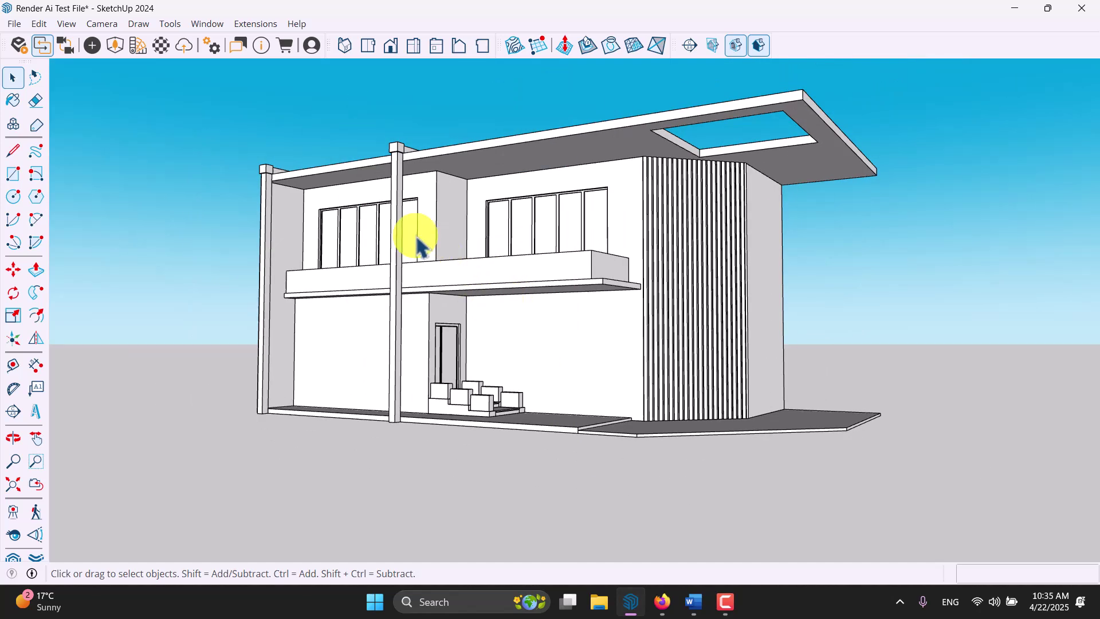
{"action": "left_click", "coordinate": [400, 217]}
{"action": "key", "text": "Delete"}
{"action": "middle_click_drag", "start_coordinate": [404, 221], "coordinate": [383, 344]}
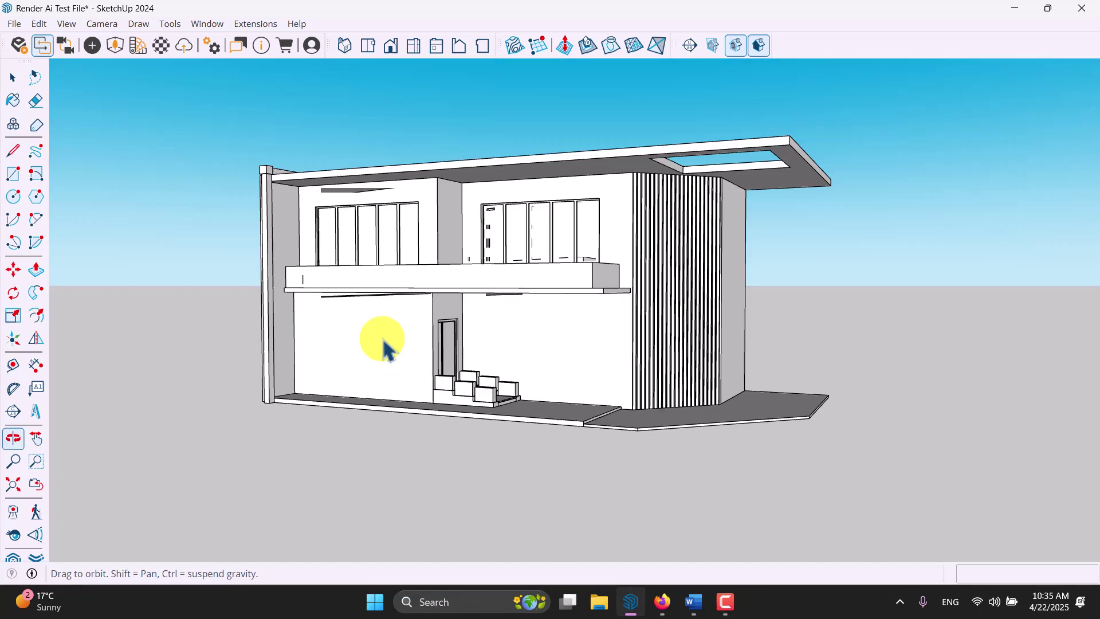
{"action": "scroll", "coordinate": [385, 345], "scroll_direction": "up", "scroll_amount": 2}
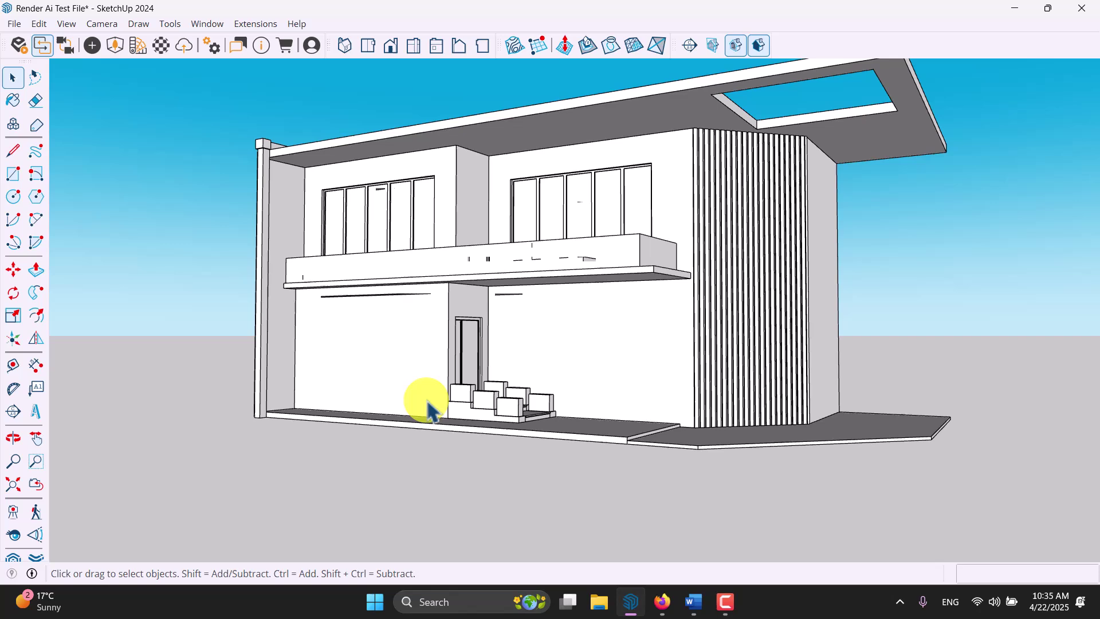
- Return to Rendair in Firefox and examine the newly generated villa render
{"action": "left_click", "coordinate": [661, 600]}
{"action": "scroll", "coordinate": [568, 410], "scroll_direction": "up", "scroll_amount": 2}
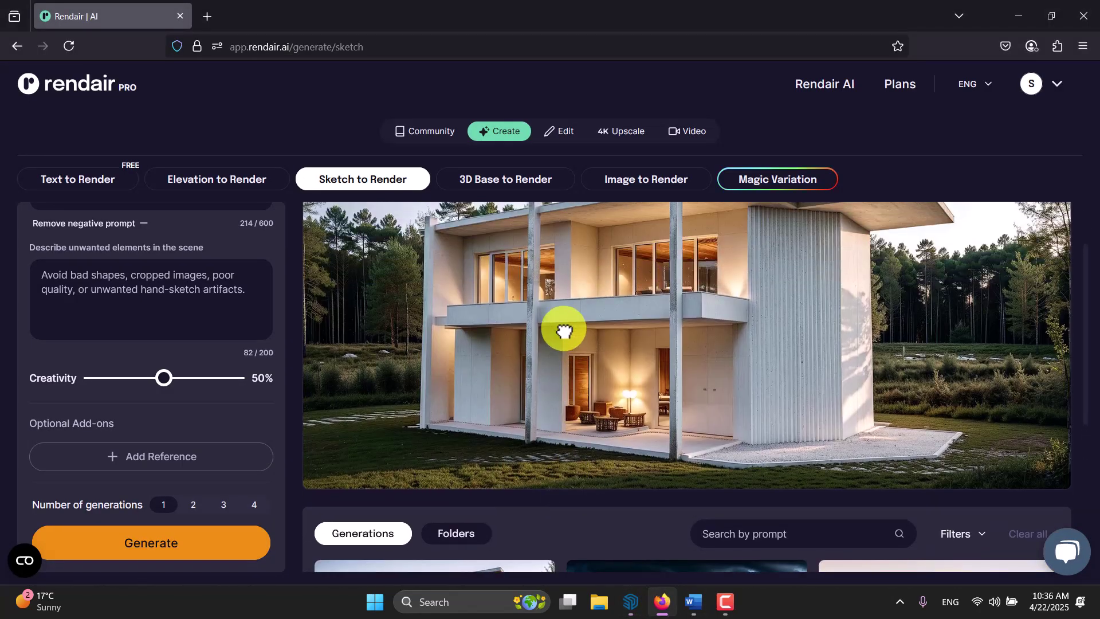
{"action": "scroll", "coordinate": [563, 330], "scroll_direction": "up", "scroll_amount": 2}
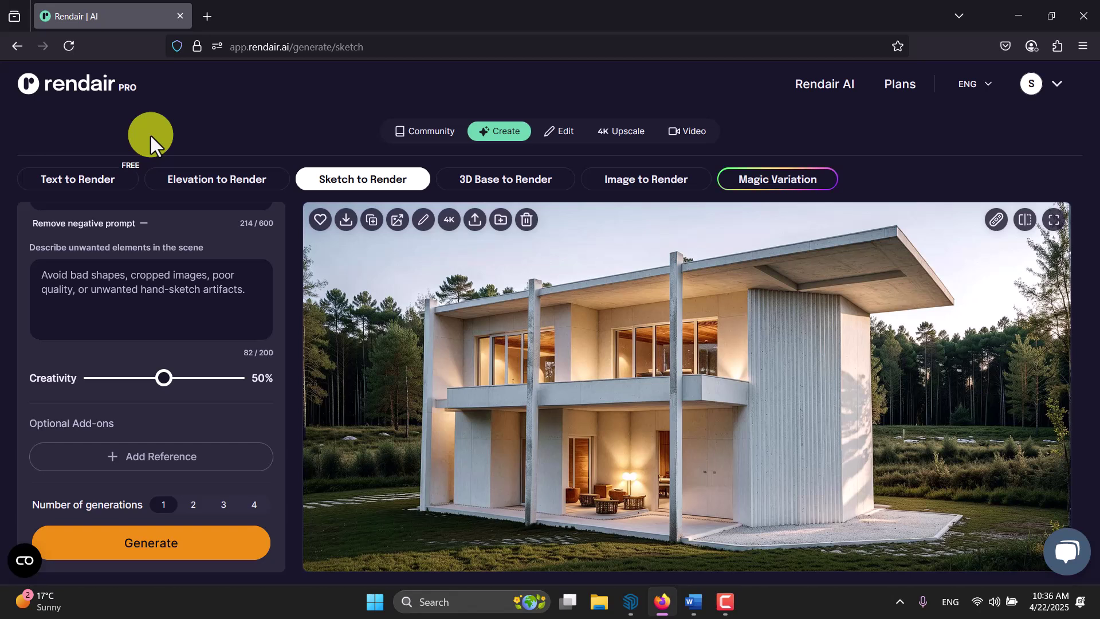
{"action": "left_click", "coordinate": [725, 600]}
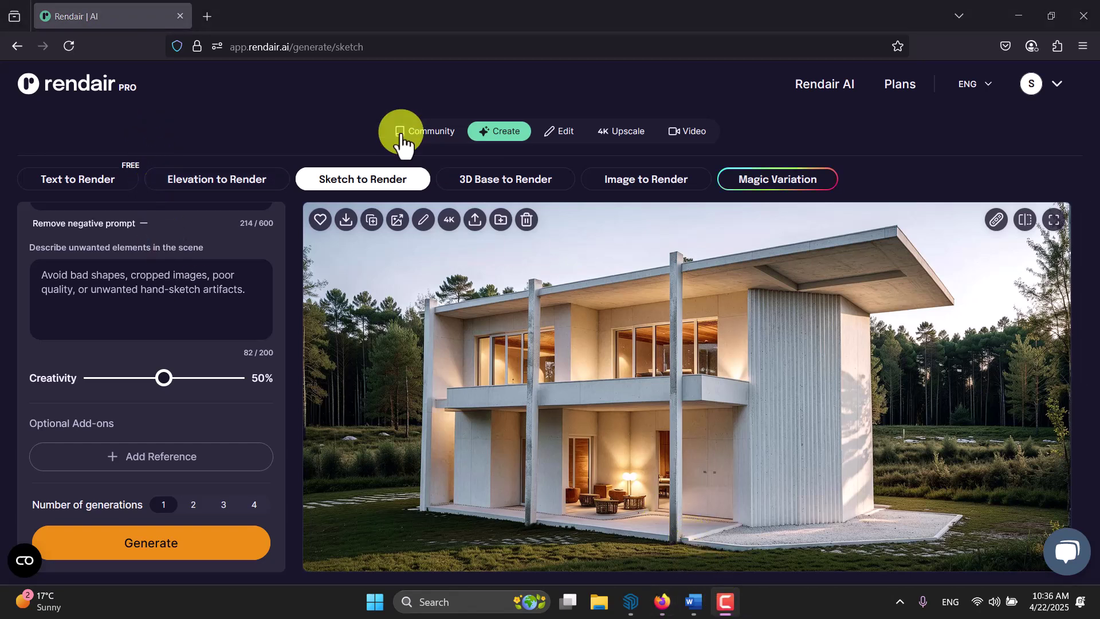